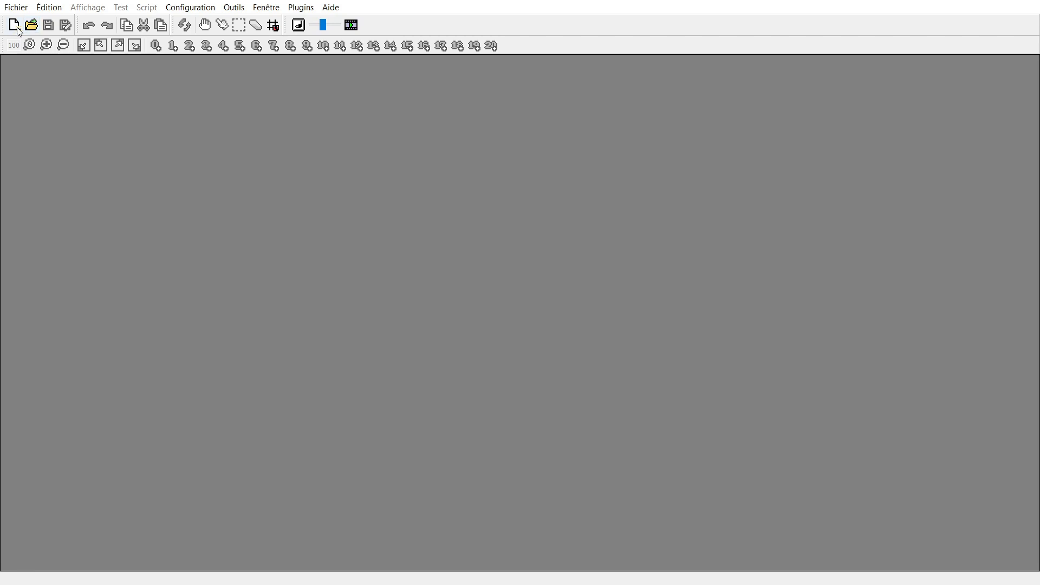
Create a new world map and show the Map tileset's objects.
click(17, 28)
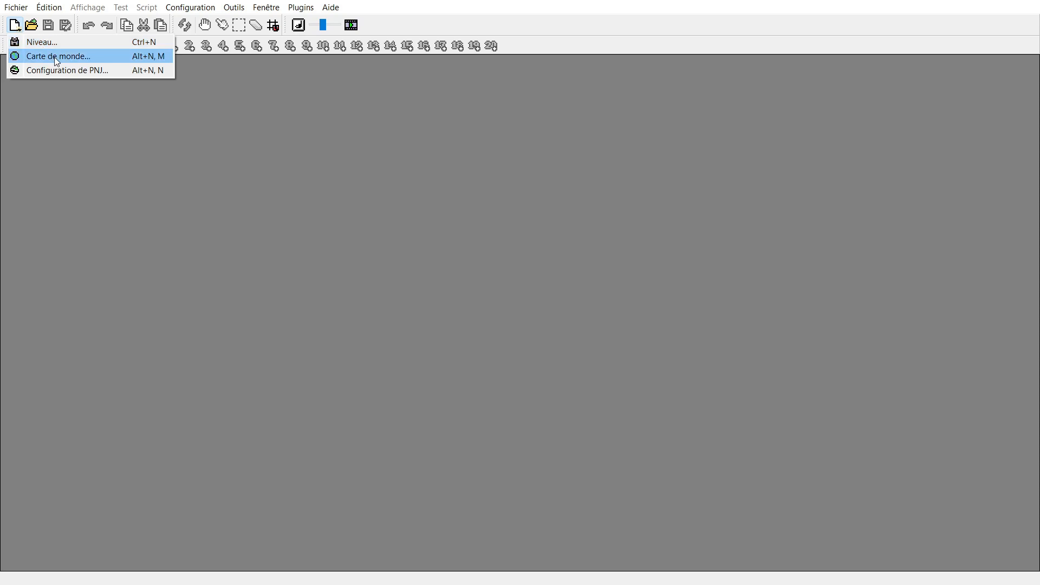
click(57, 56)
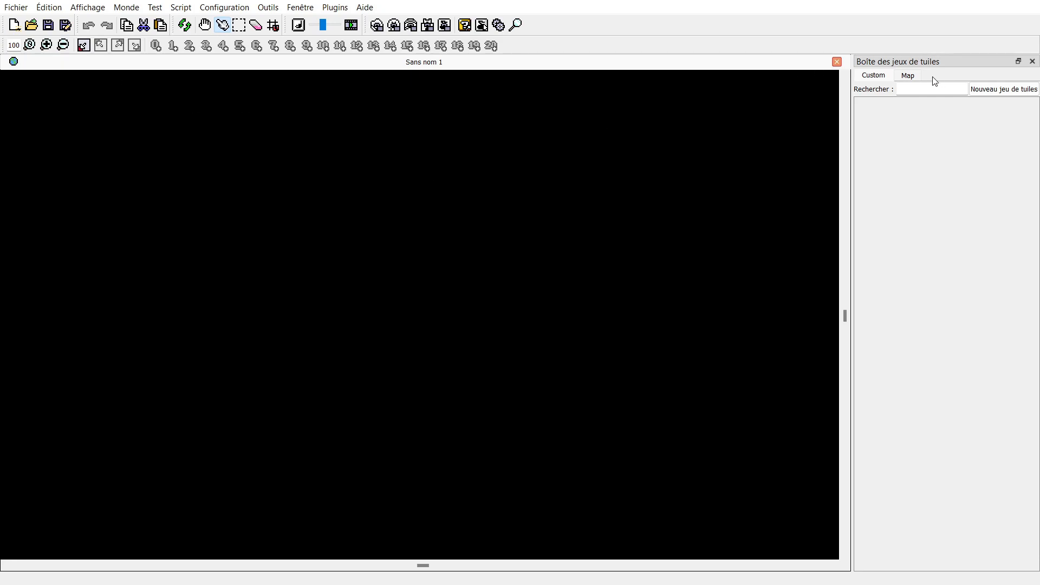
click(908, 76)
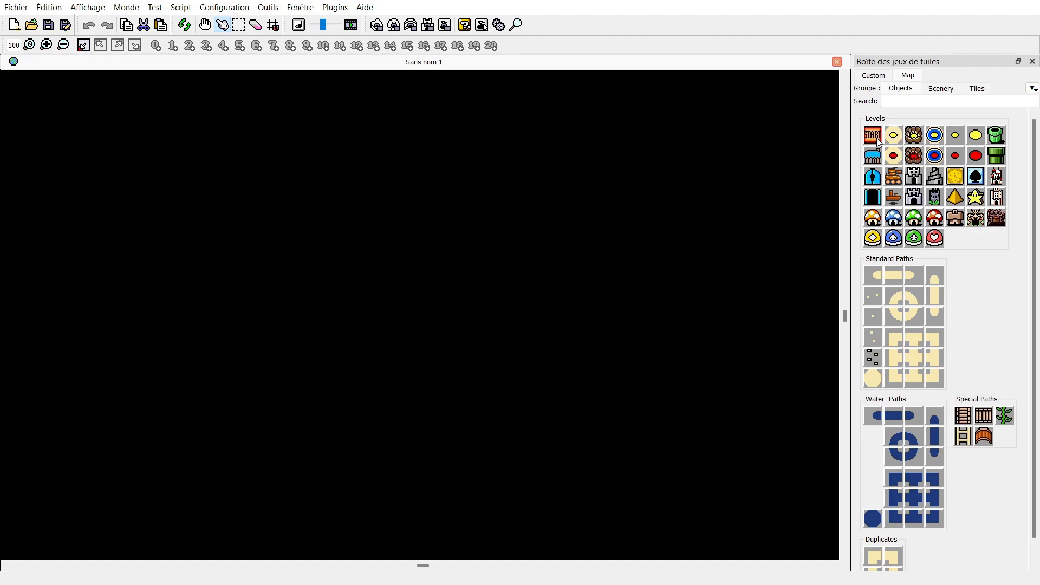
Place a START level tile near the left edge of the map and dismiss its element properties.
click(878, 142)
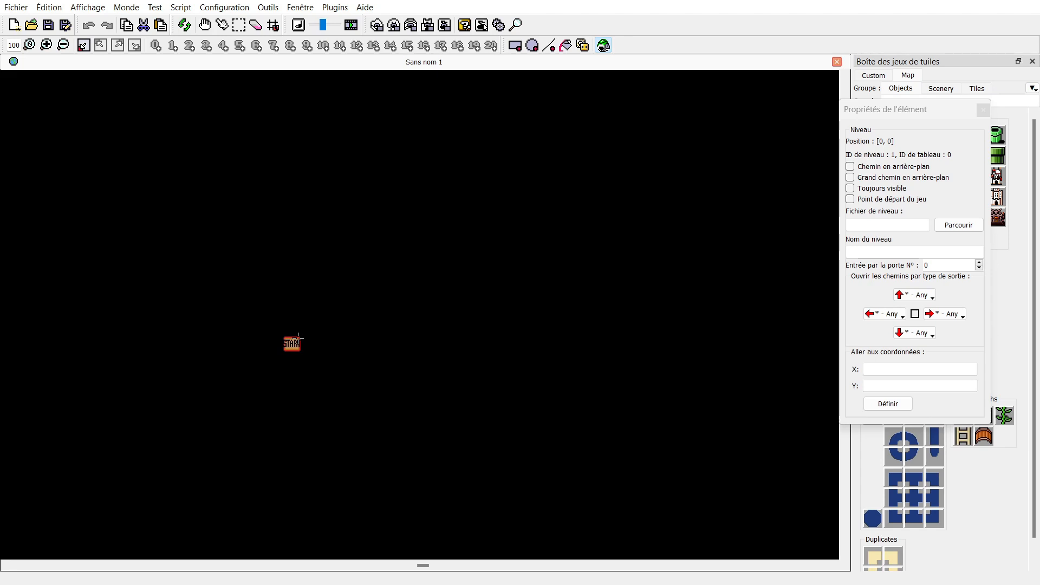
drag(298, 338, 34, 325)
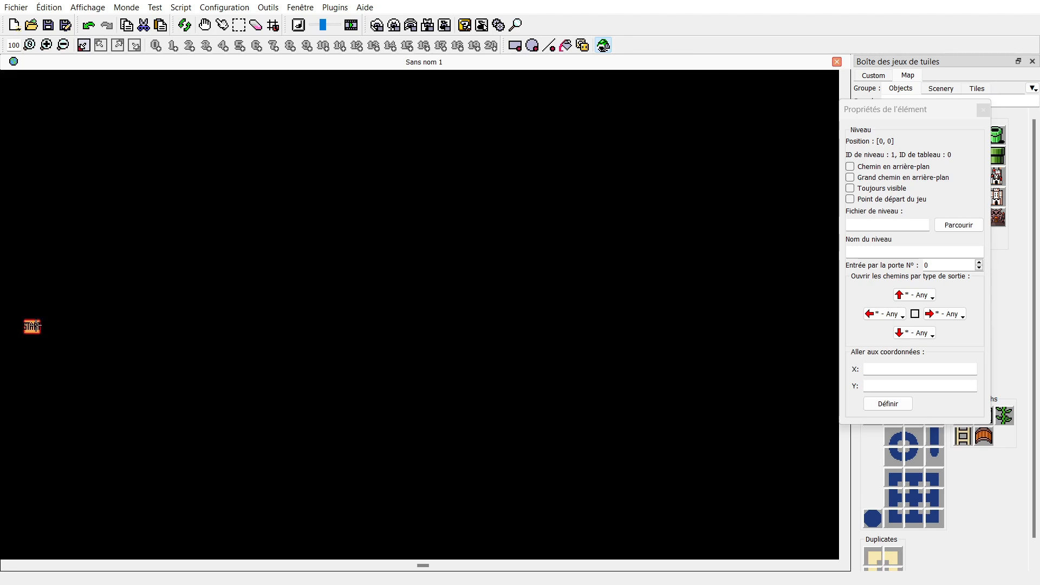
click(982, 111)
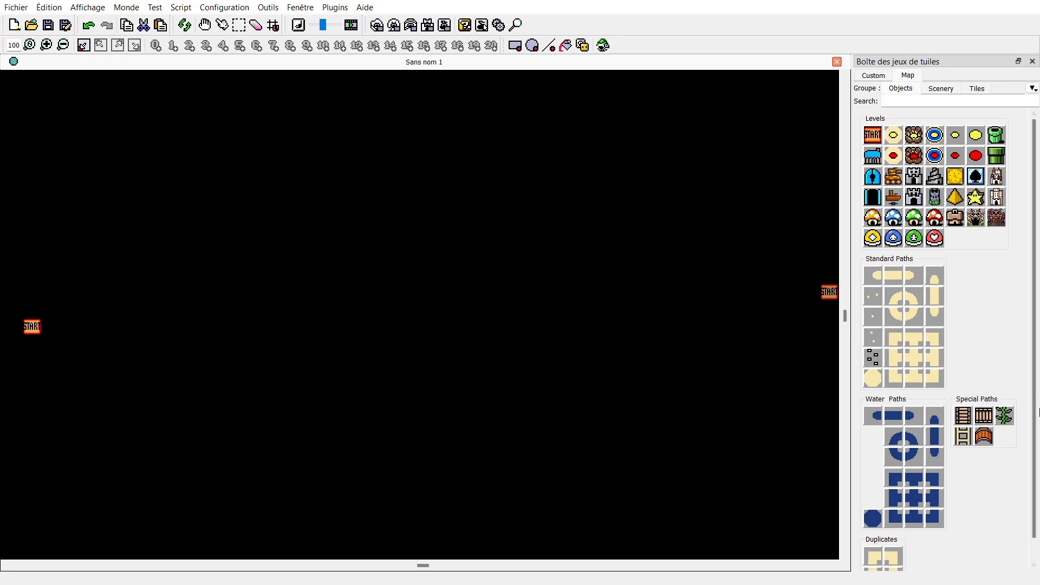
Erase the START level tile from the map.
click(889, 220)
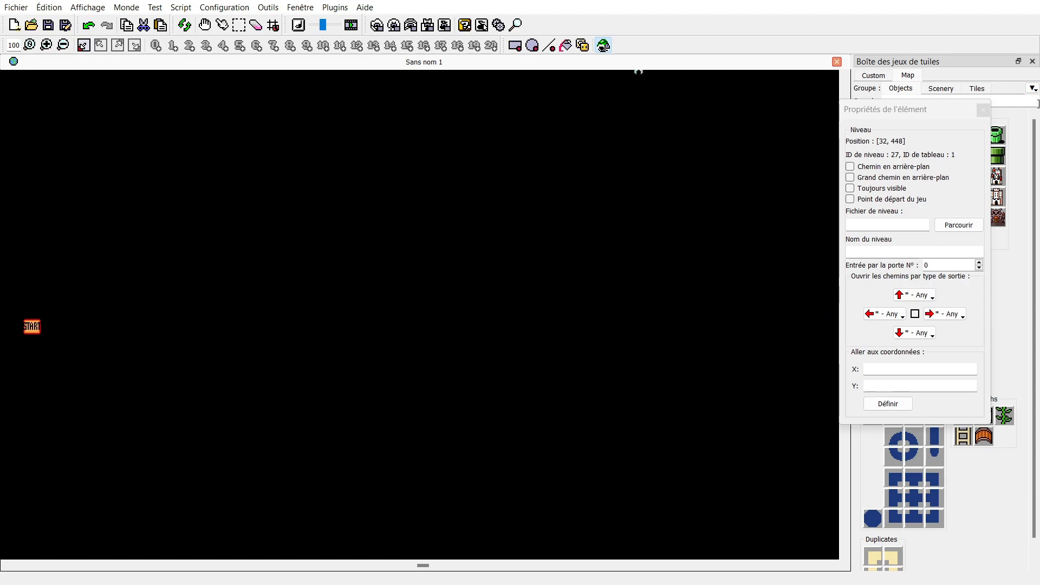
click(983, 111)
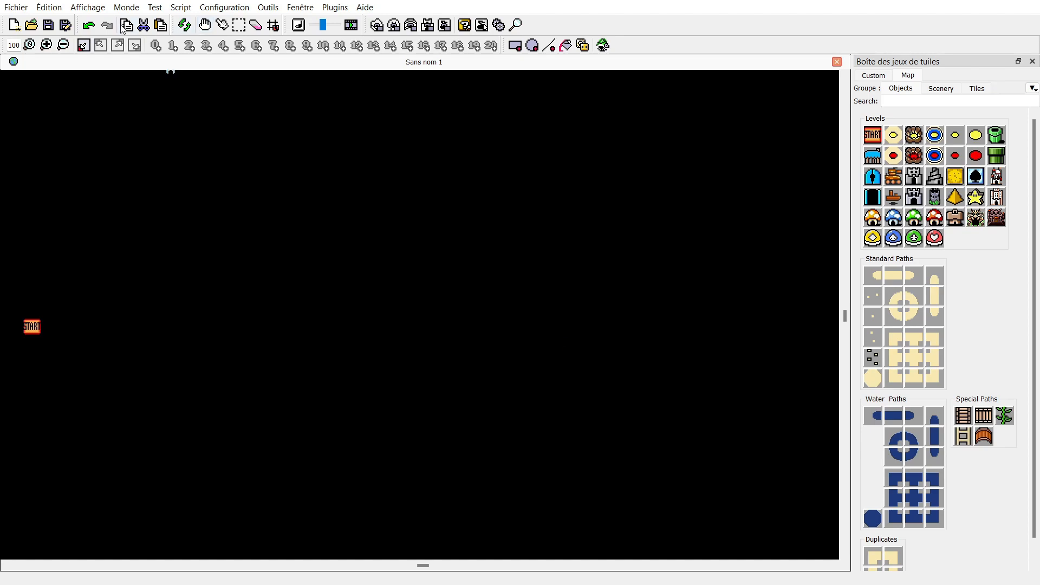
click(255, 25)
click(33, 327)
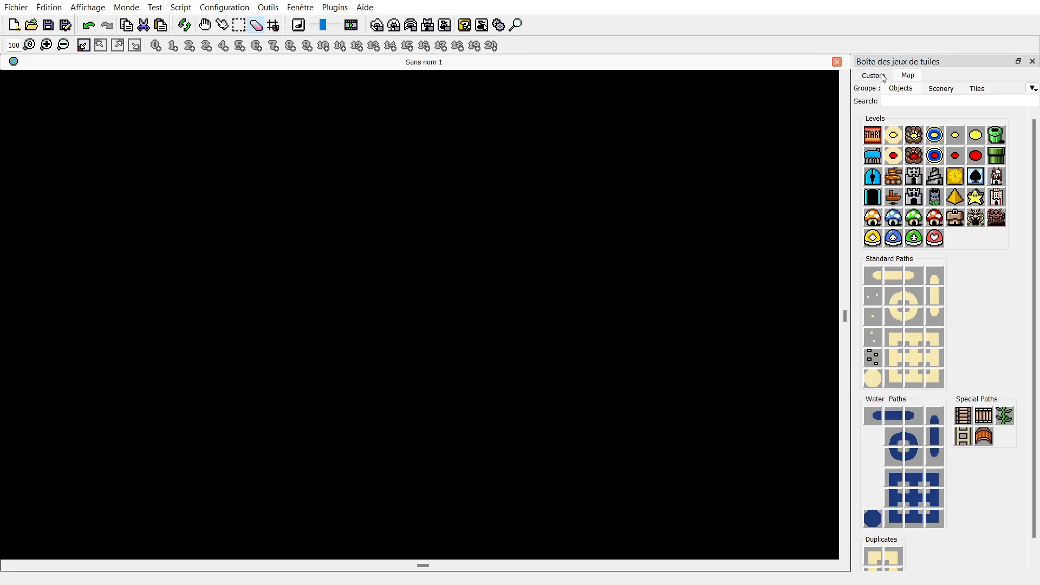
Look through the Map tileset's terrain tiles, from SMW Grass to SMB3 Snow.
scroll(971, 239, down, 1)
scroll(973, 238, up, 1)
click(976, 88)
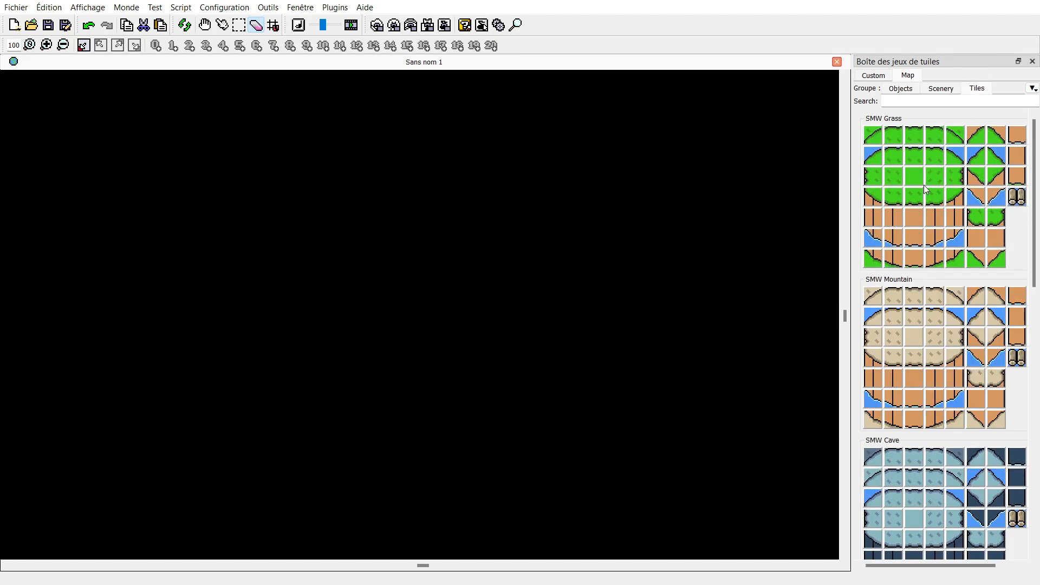
scroll(953, 303, down, 15)
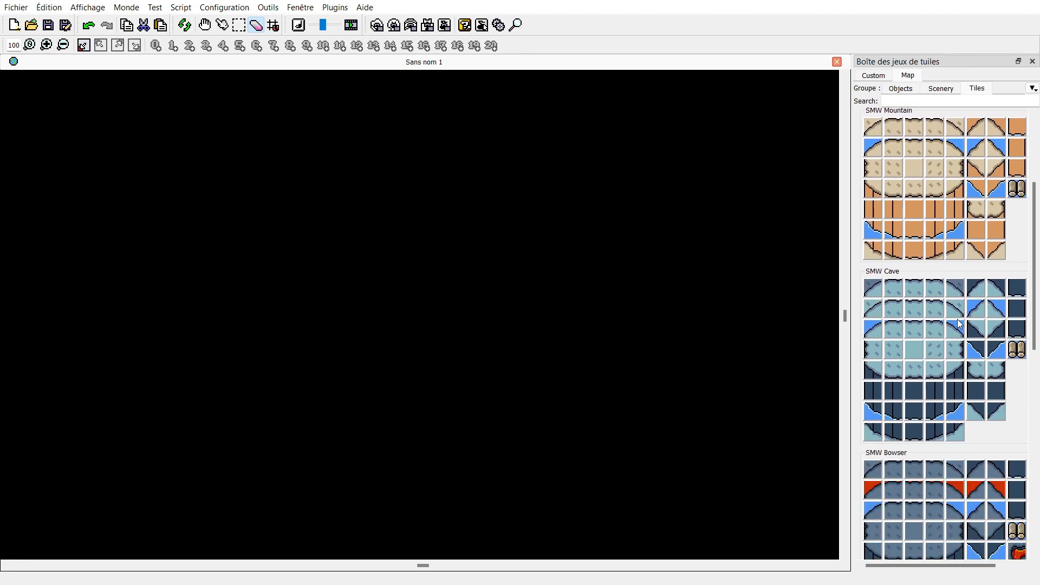
scroll(957, 321, down, 12)
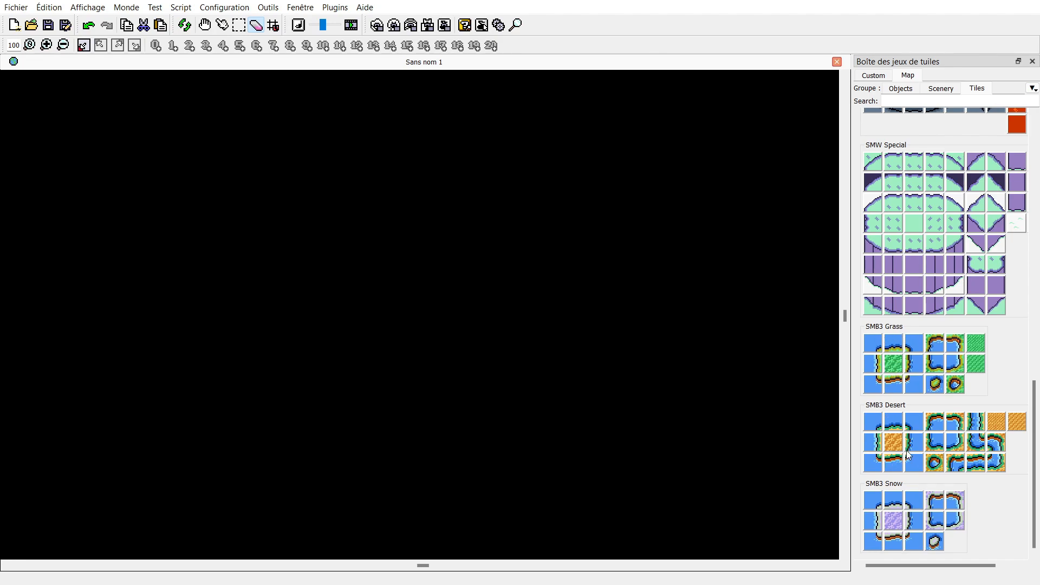
scroll(905, 460, up, 6)
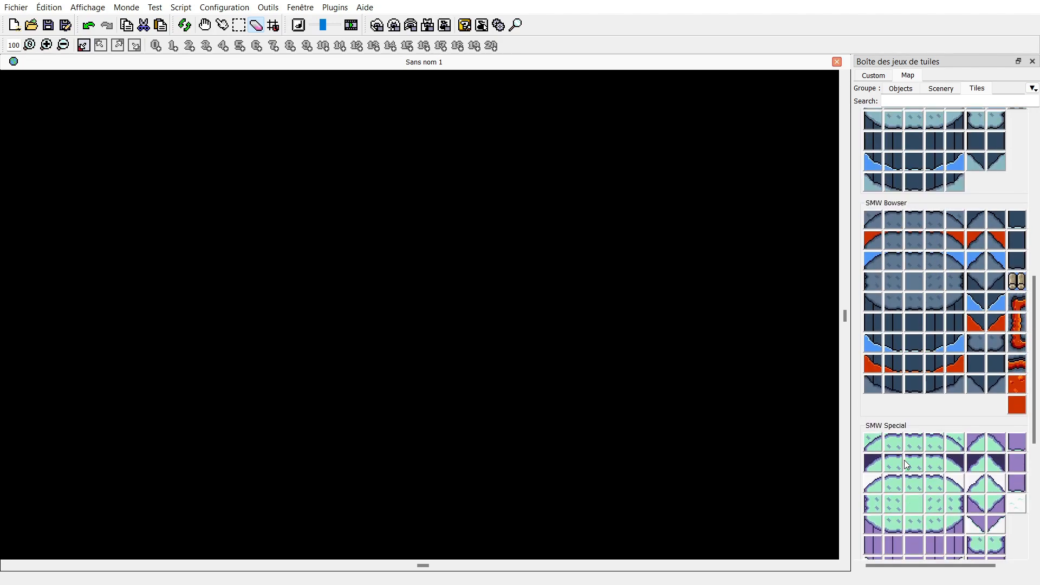
scroll(904, 460, up, 2)
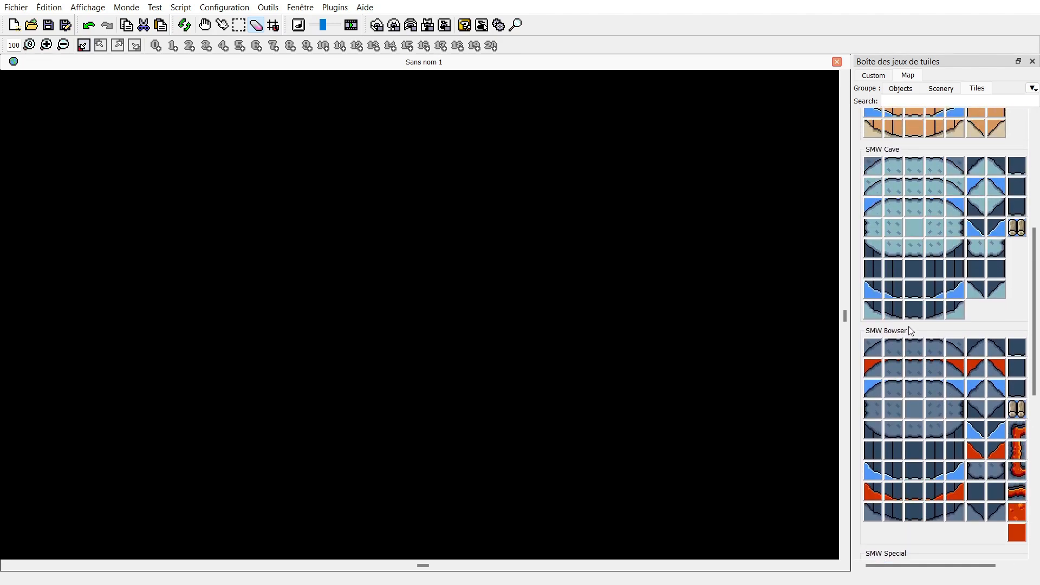
scroll(911, 322, up, 3)
scroll(912, 321, up, 3)
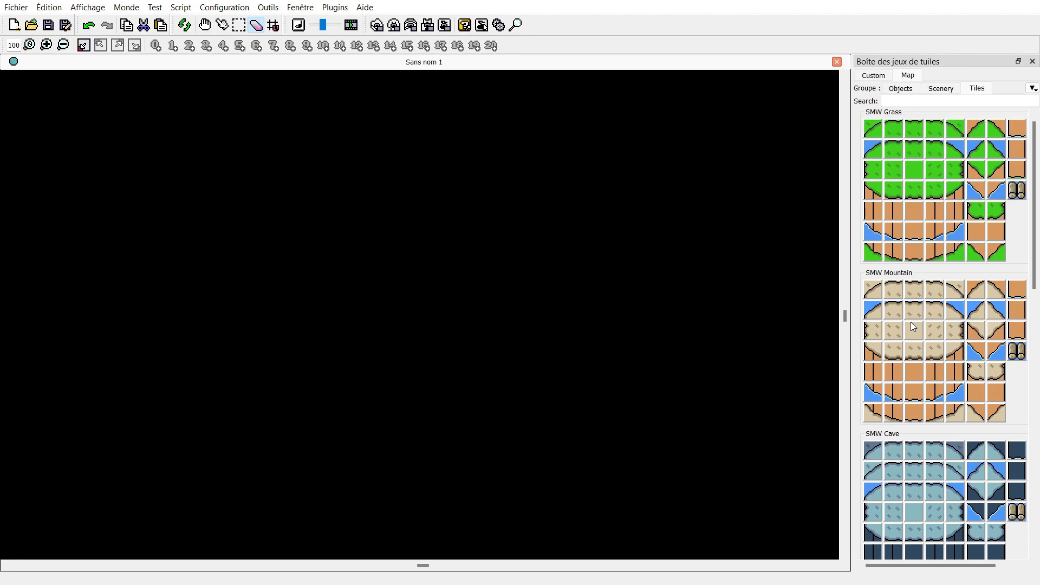
Lay a six-tile row of SMW Grass cliff-base tiles near the map's lower-left corner, with water corners at both ends.
click(875, 233)
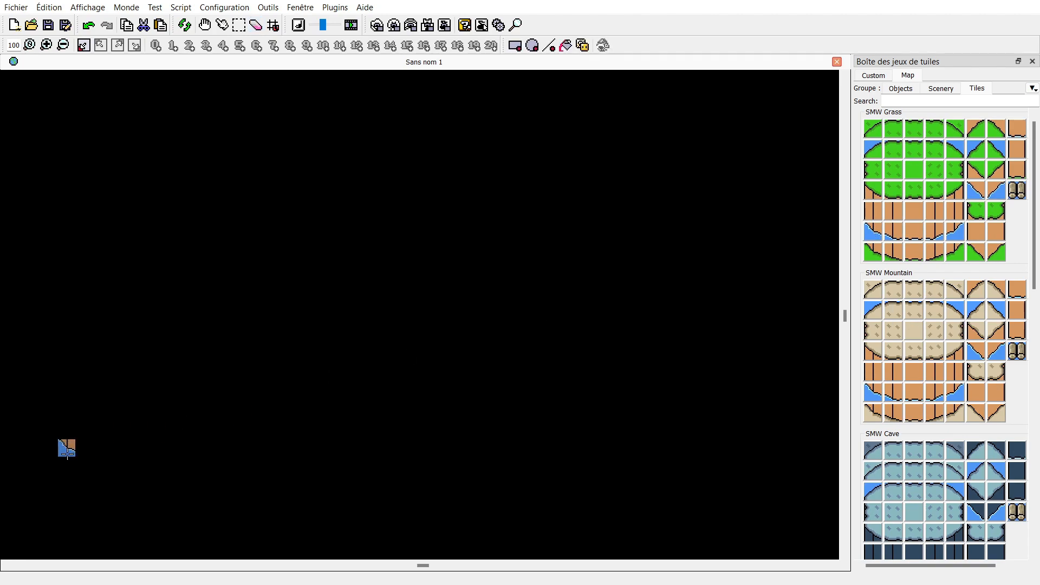
click(67, 448)
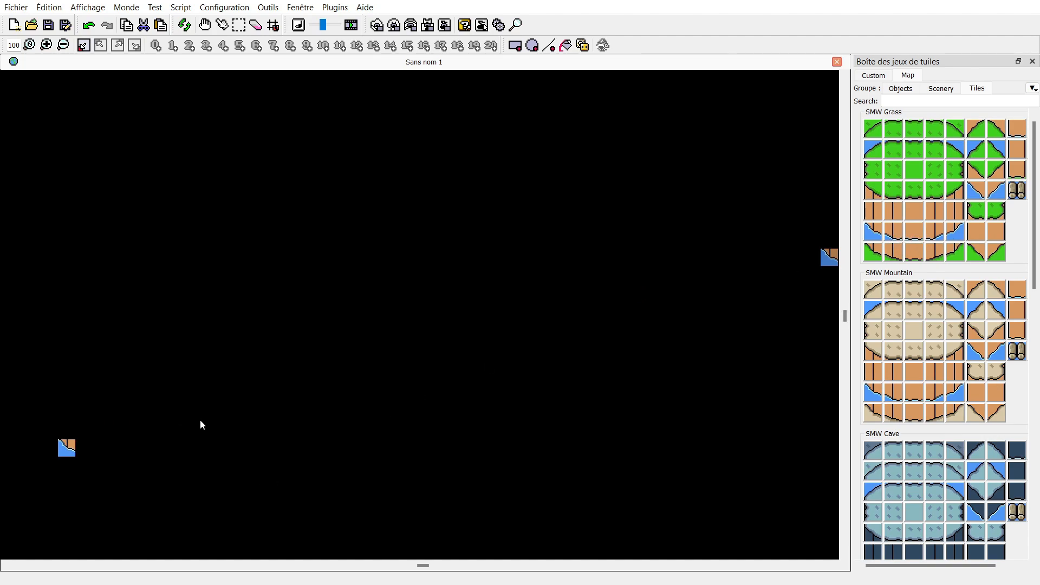
click(893, 232)
click(84, 448)
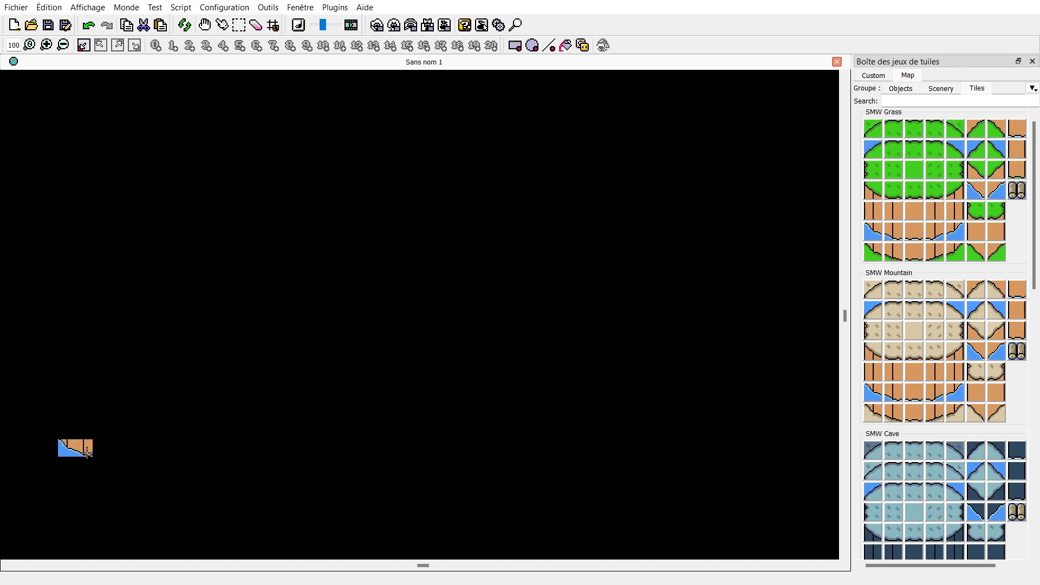
click(910, 237)
click(101, 450)
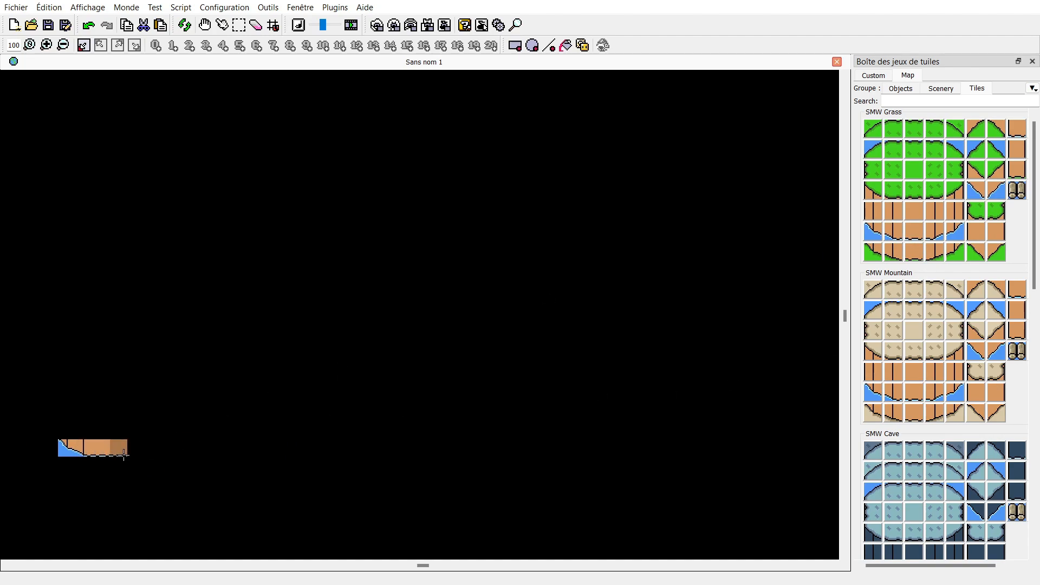
click(124, 455)
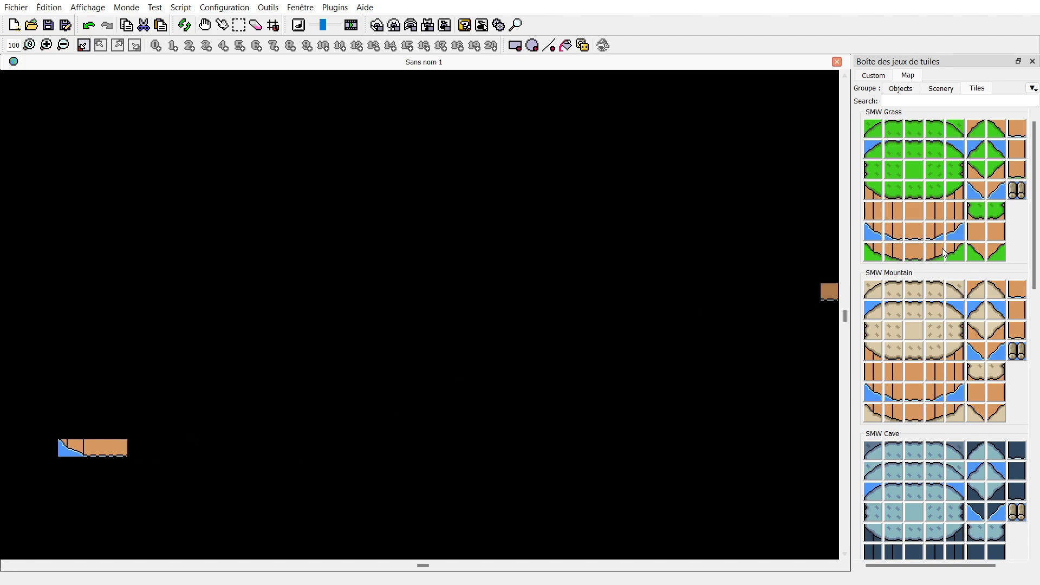
click(934, 233)
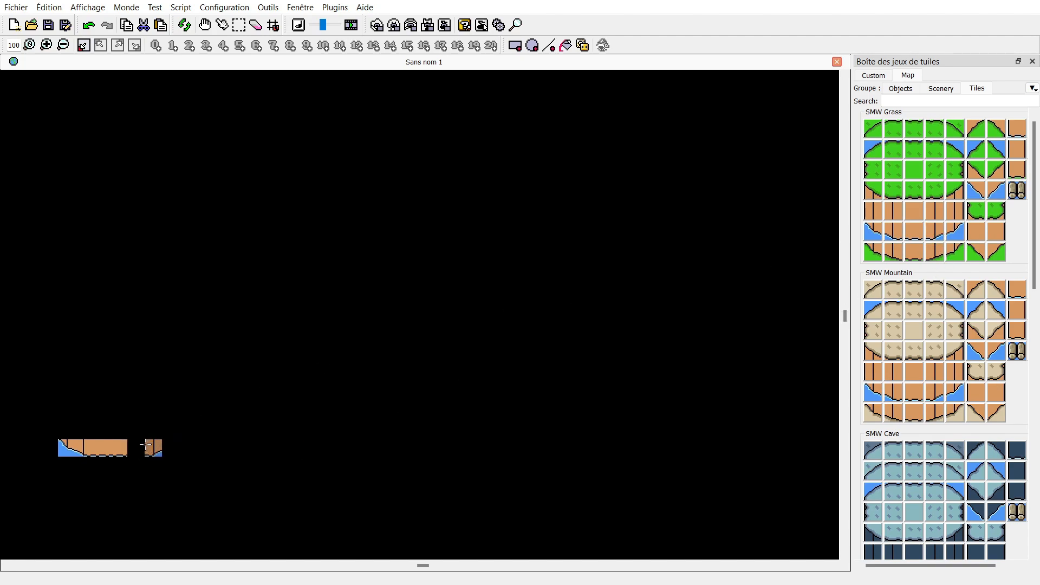
click(136, 447)
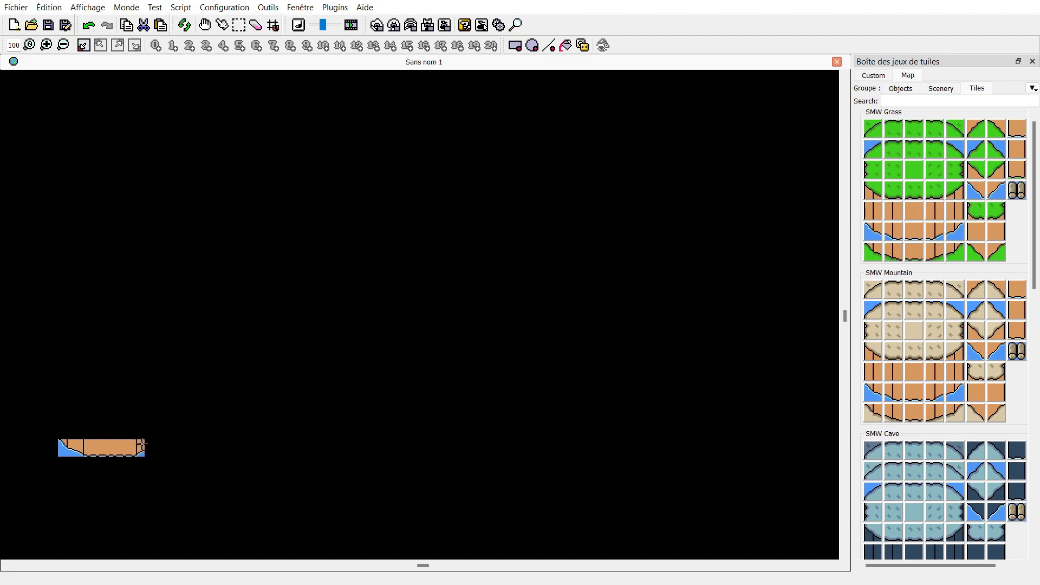
click(956, 234)
click(154, 448)
Stack the SMW Grass left cliff-side tile and the lower-left grass corner above the base row's left end.
click(866, 214)
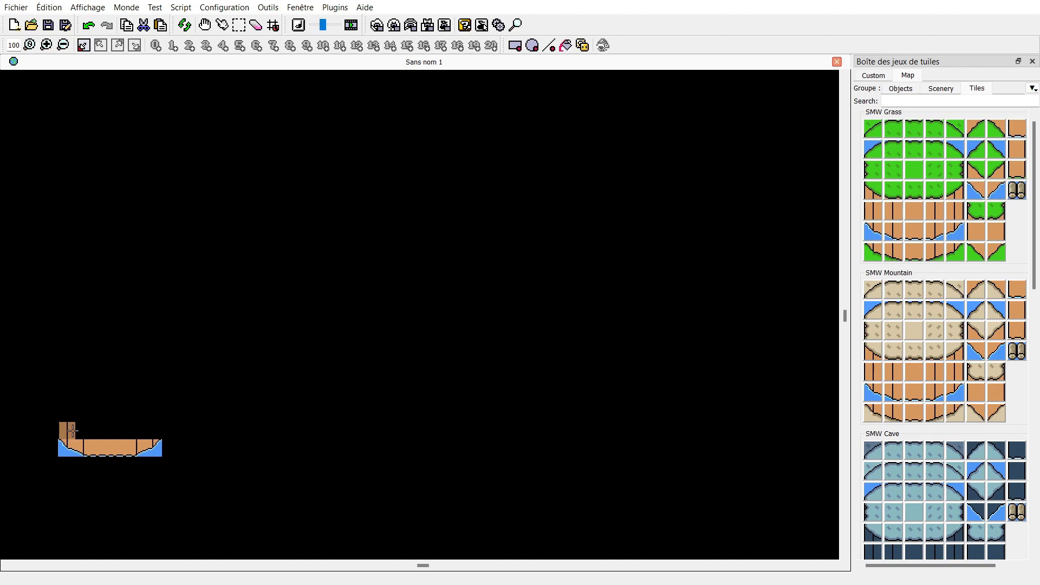
click(73, 430)
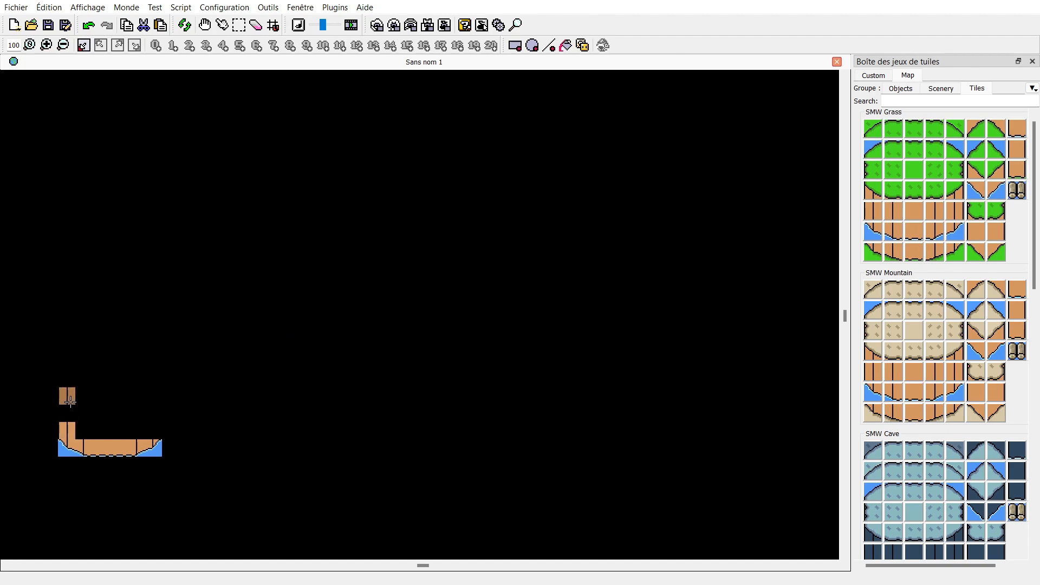
click(826, 164)
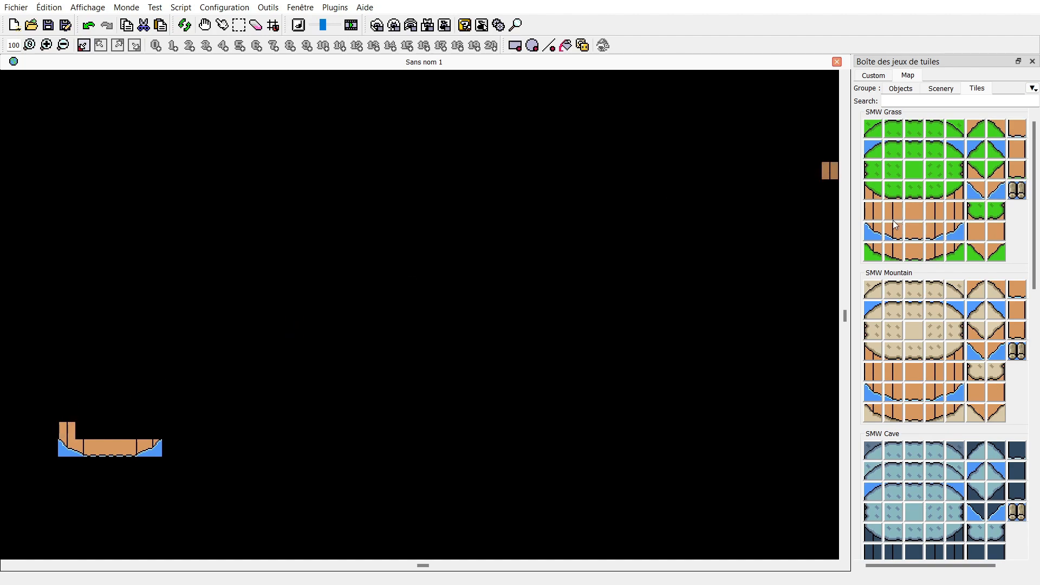
click(872, 193)
click(67, 414)
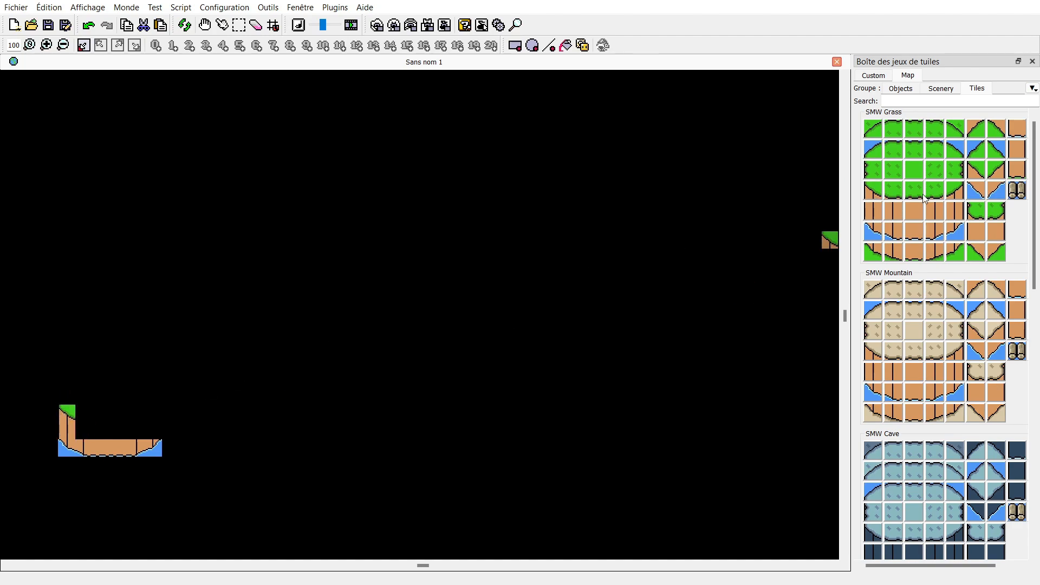
Fill the second cliff row with brown SMW Grass cliff tiles from the second to the fifth column.
click(891, 208)
click(84, 431)
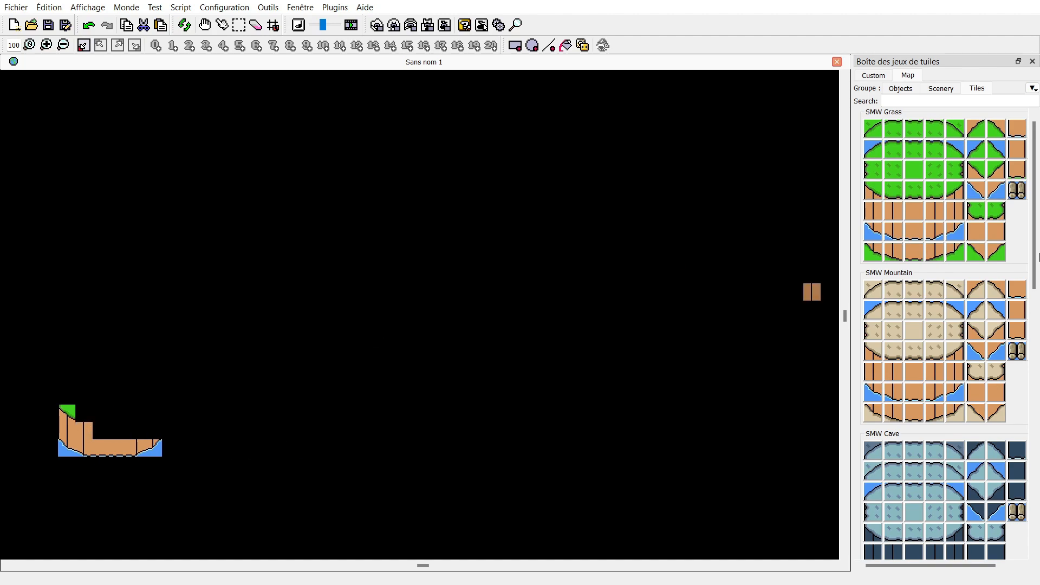
click(912, 211)
click(119, 432)
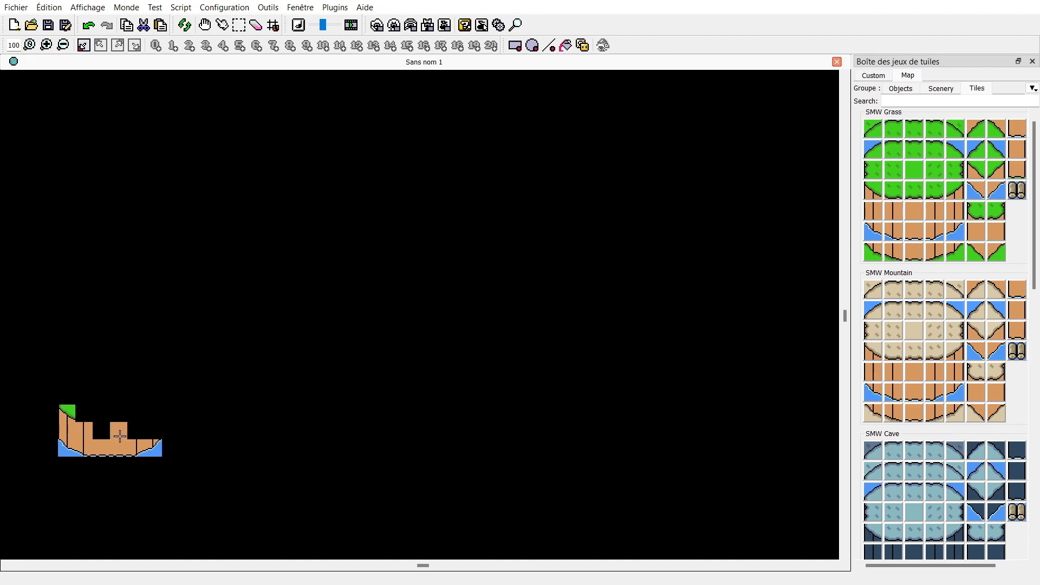
click(101, 435)
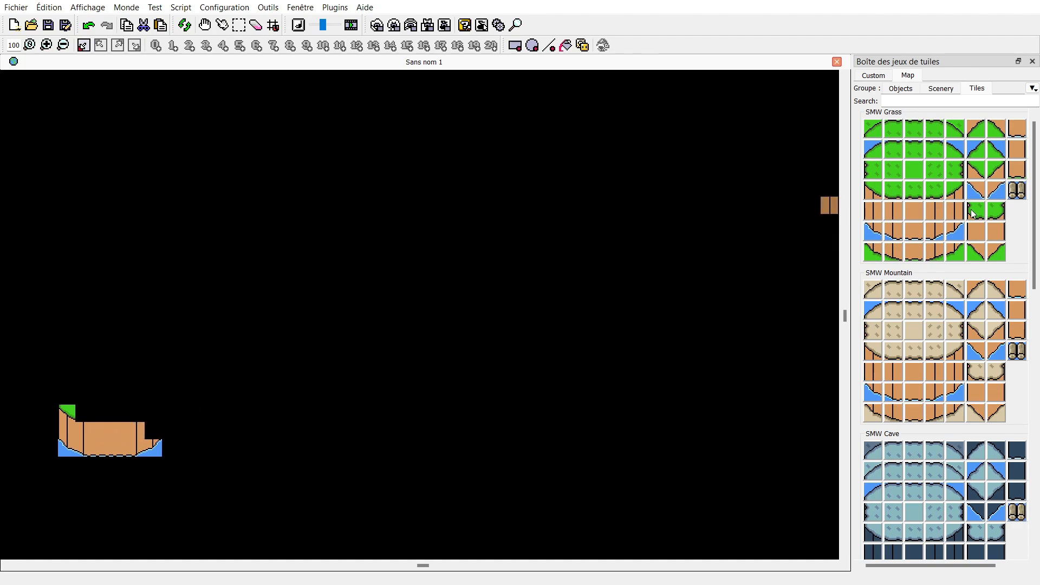
Close the cliff's right end with the lower-right grass corner and the right cliff-side tile beneath it.
click(957, 191)
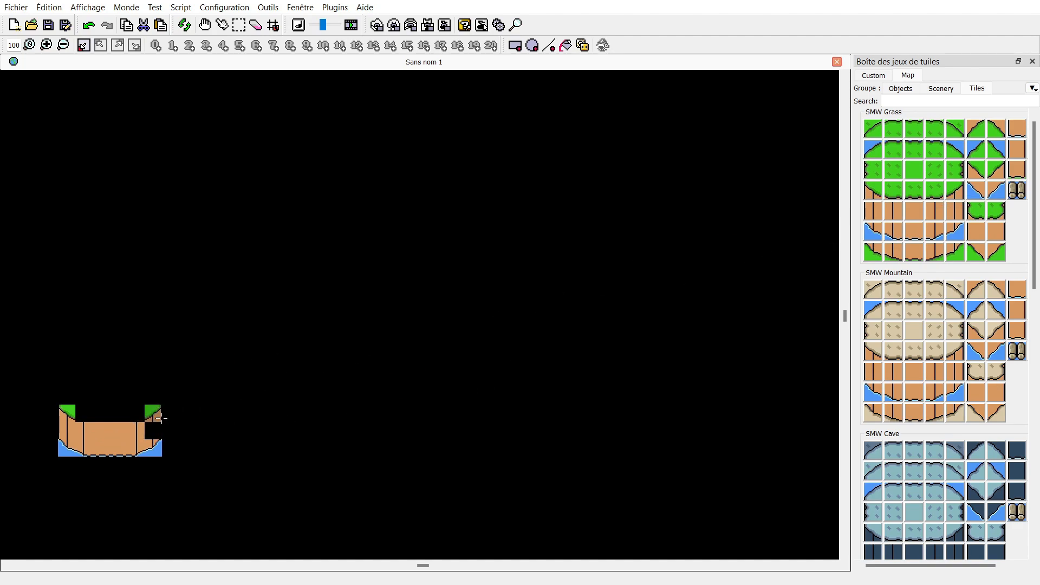
click(157, 415)
click(154, 431)
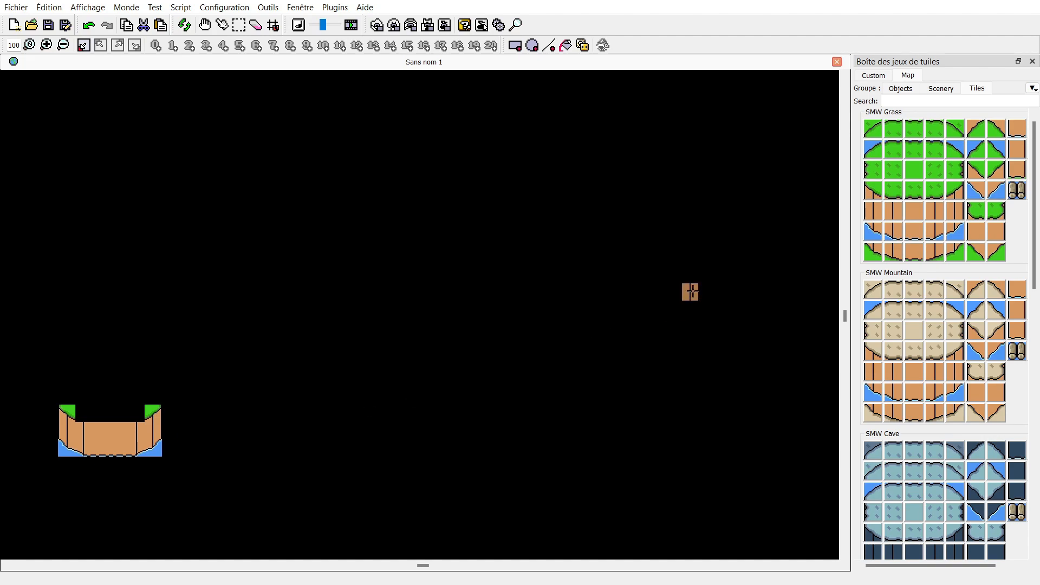
Fill the gap between the two grass corners with four lower grass-edge tiles.
click(934, 191)
click(138, 414)
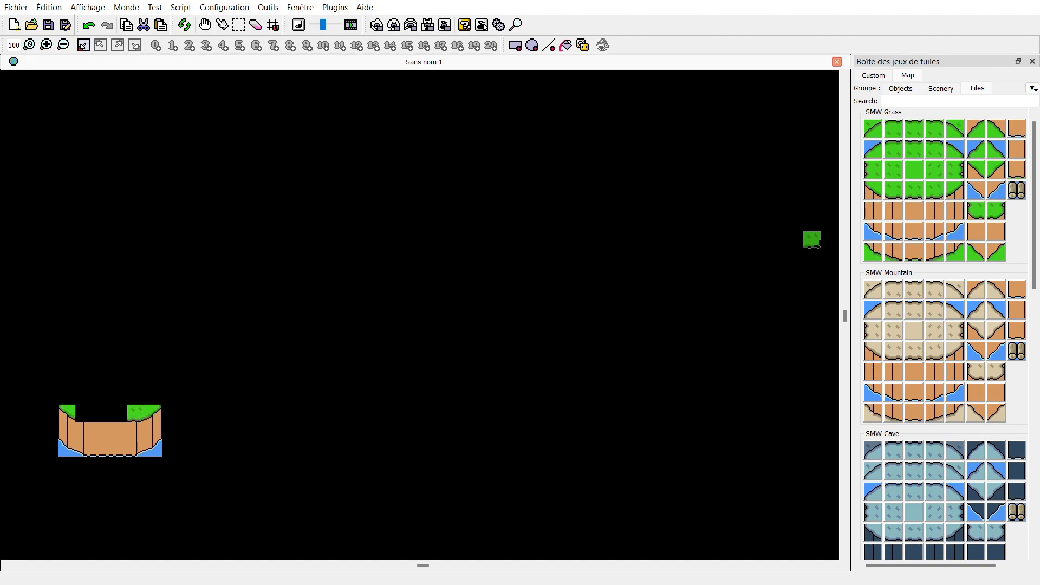
click(118, 412)
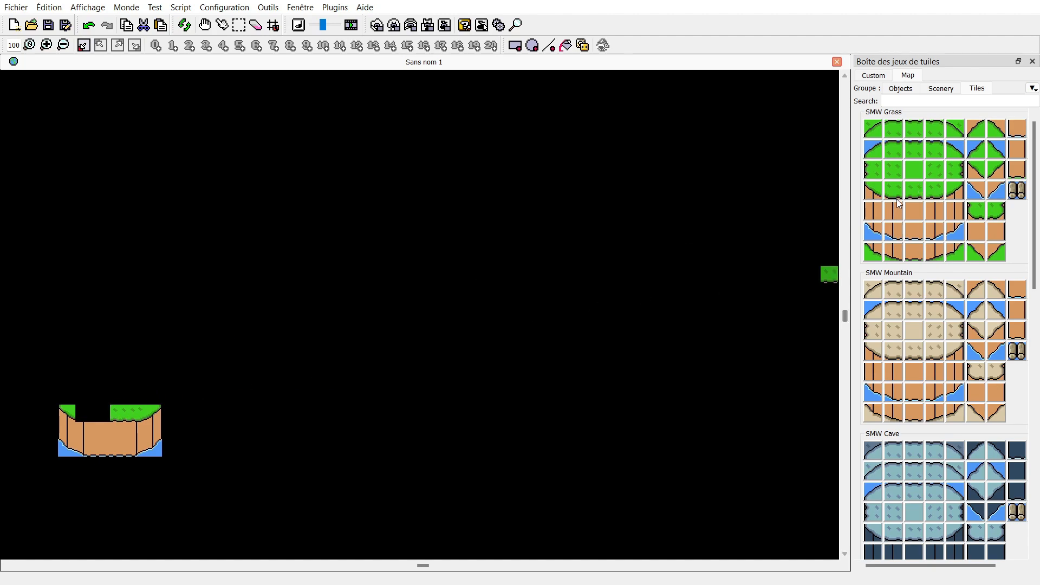
click(102, 414)
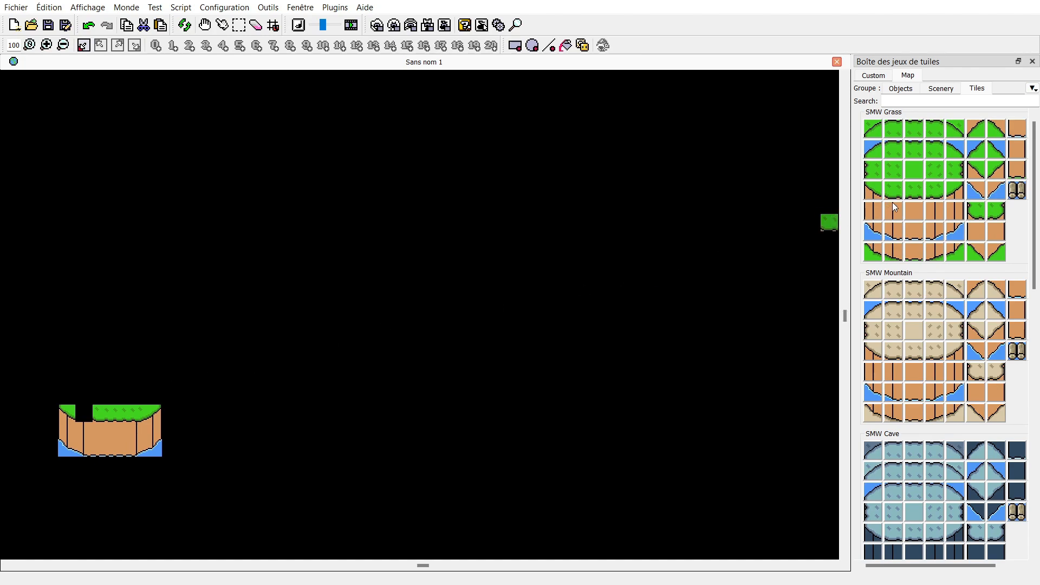
click(74, 410)
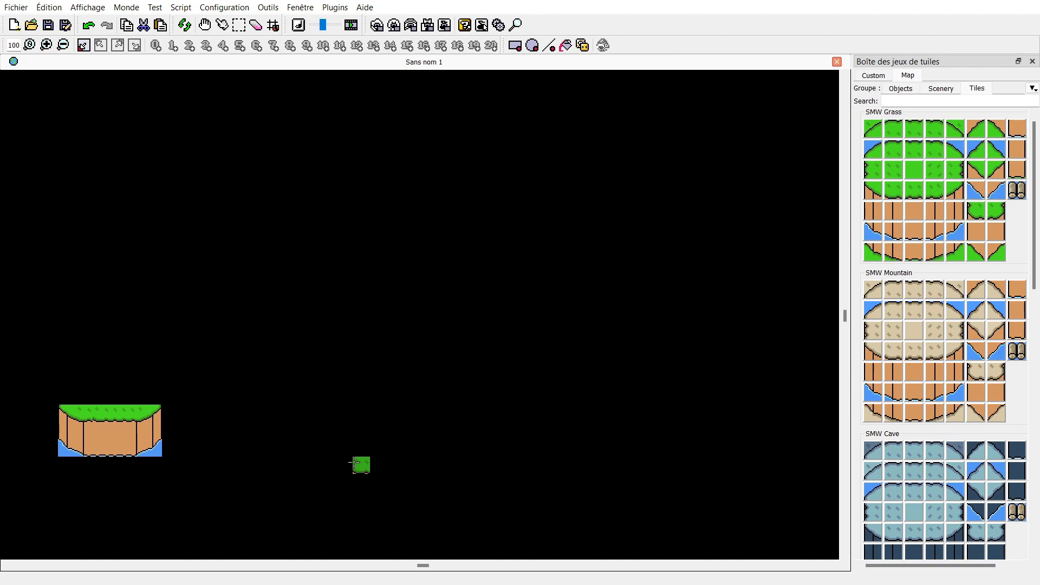
Fill the island's interior above the lower grass edge with plain SMW Grass tiles, four columns by three rows.
click(911, 172)
click(114, 393)
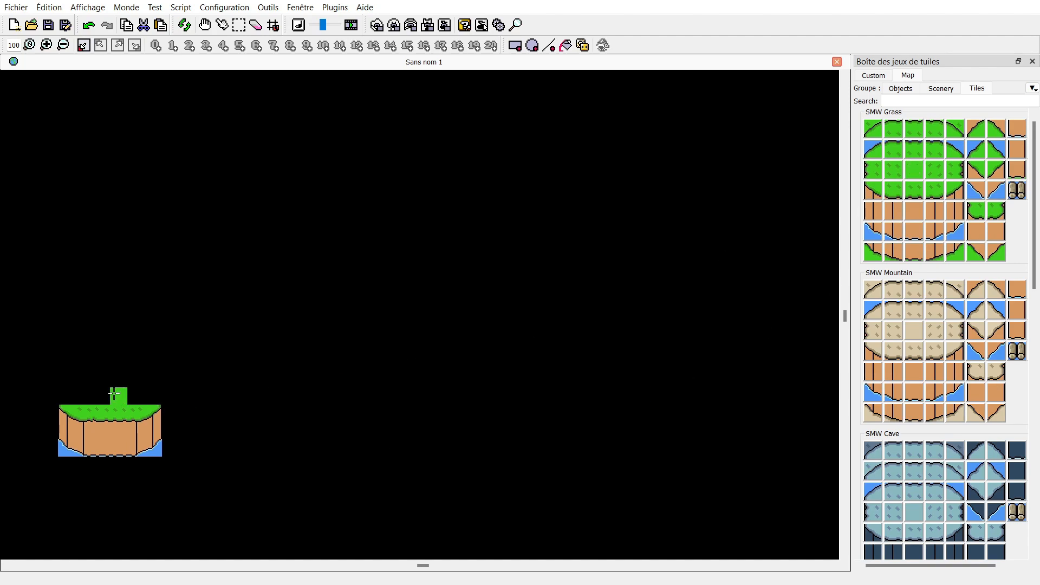
mouse_move(114, 393)
mouse_down()
mouse_move(100, 395)
mouse_move(102, 360)
mouse_move(115, 381)
mouse_move(86, 398)
mouse_move(89, 364)
mouse_move(129, 363)
mouse_move(142, 392)
mouse_up()
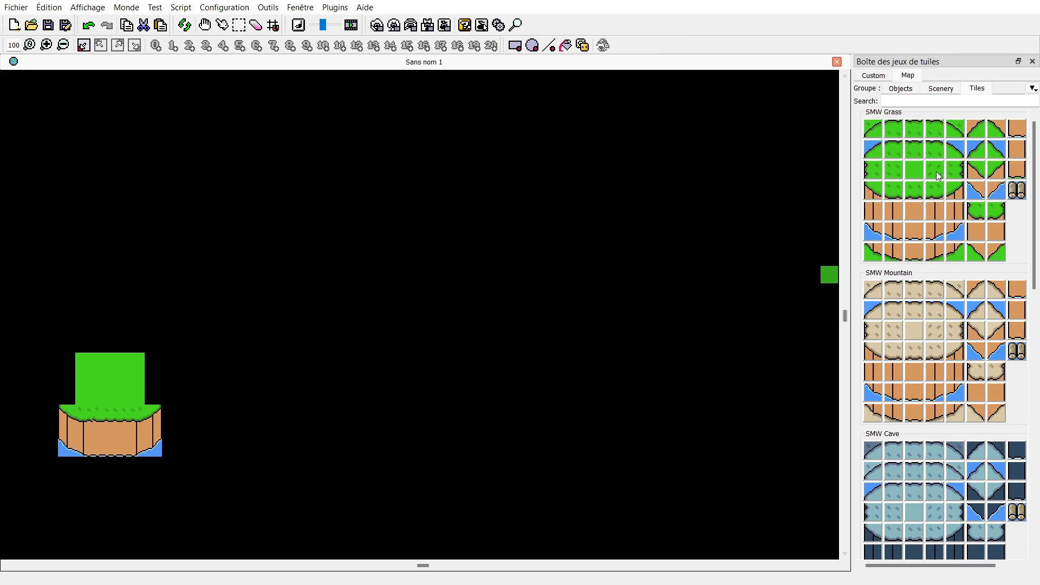
Build the island's right side with the upper-right grass corner and three right grass-edge tiles beneath it.
click(954, 152)
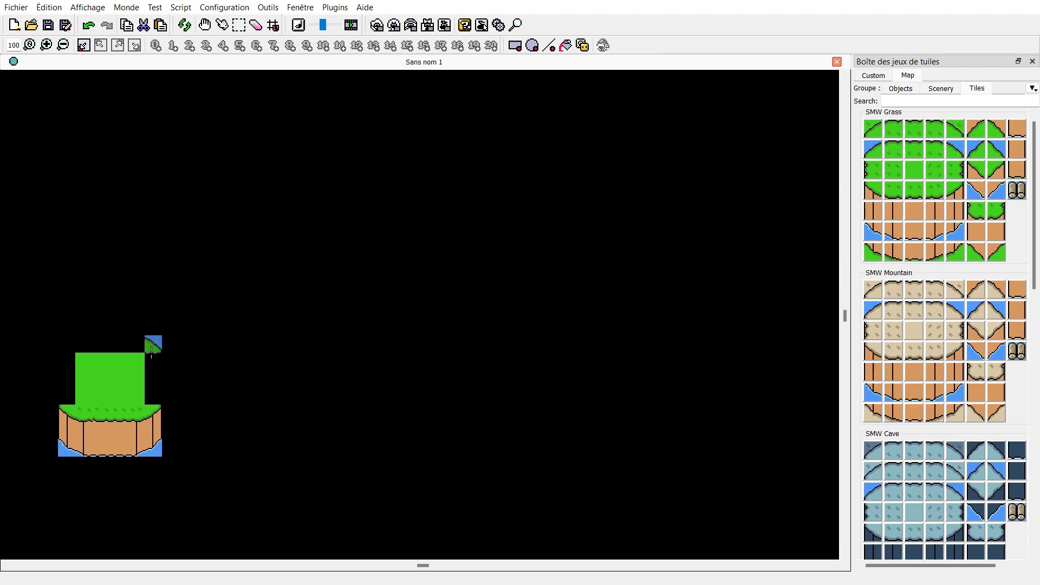
click(152, 345)
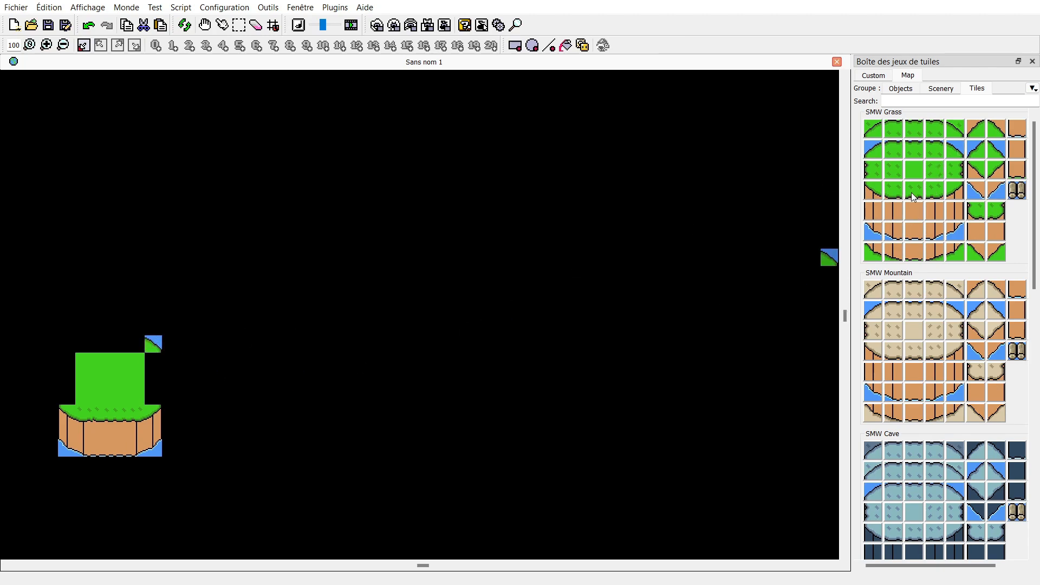
click(957, 165)
drag(155, 362, 158, 404)
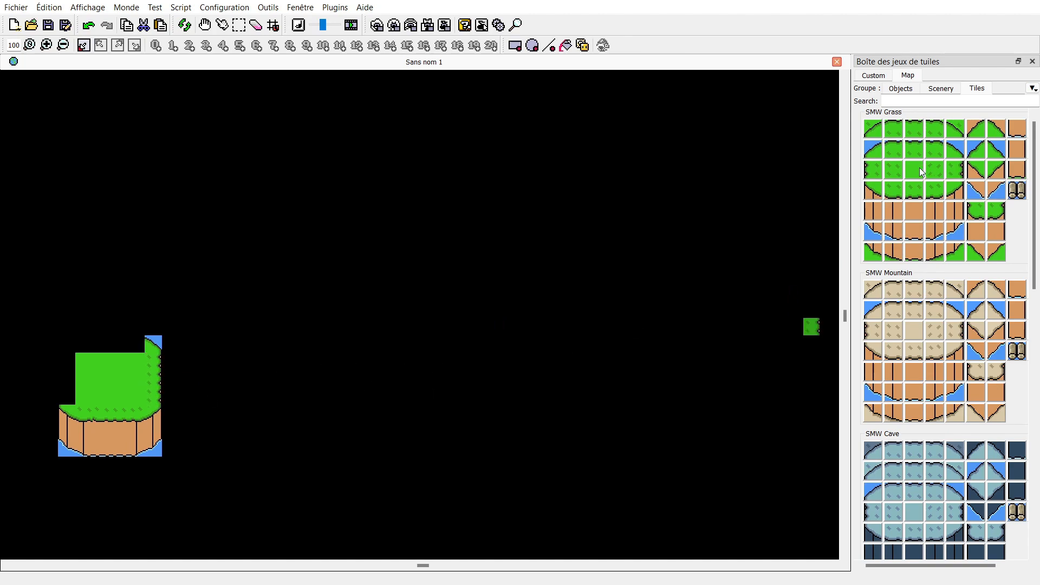
Build the island's left side with three left grass-edge tiles and the upper-left grass corner above them.
click(875, 168)
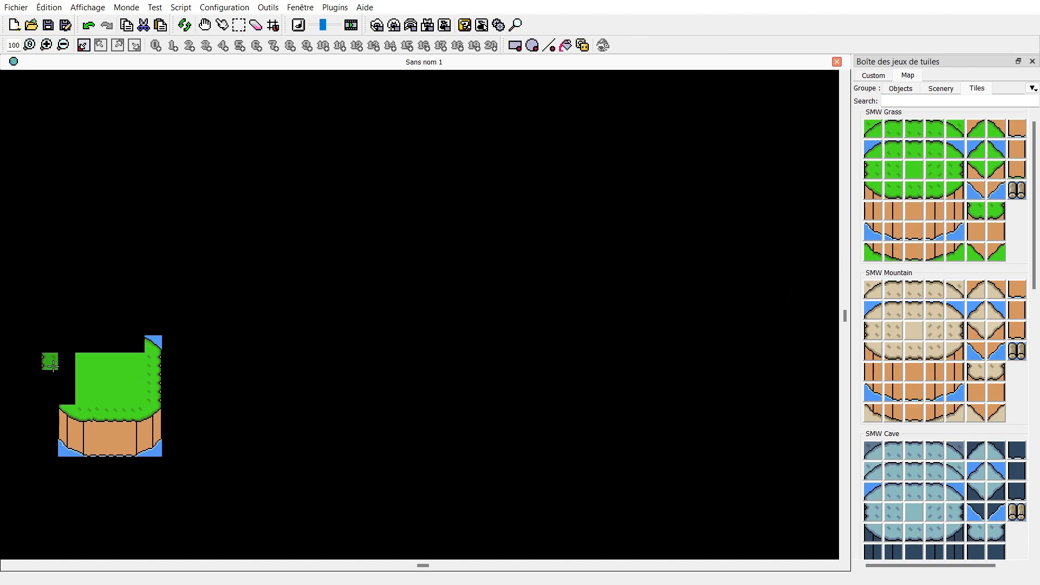
drag(64, 364, 67, 396)
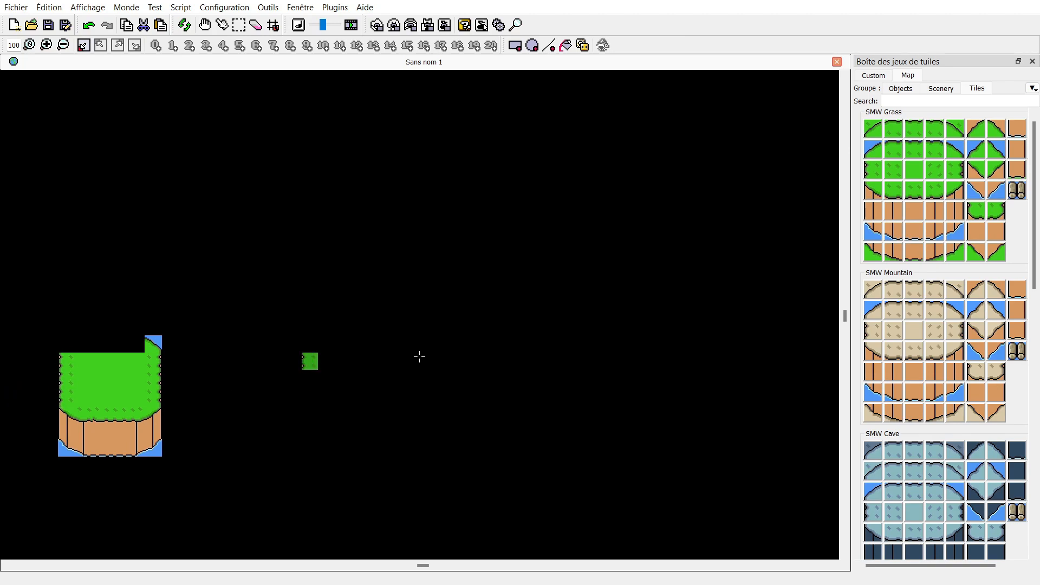
click(875, 151)
click(71, 344)
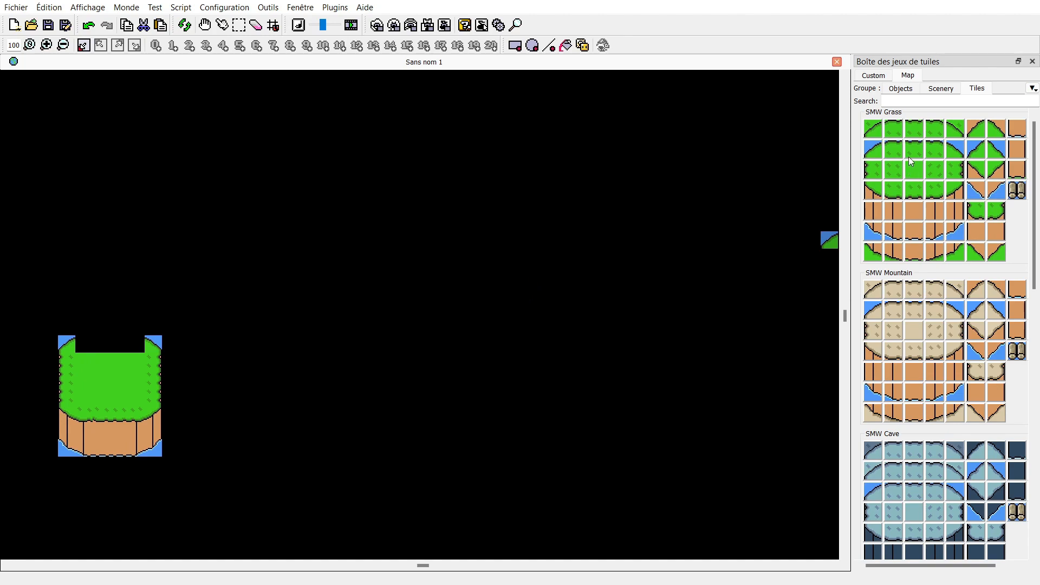
Close the island's upper edge between the two corners with four upper grass-edge tiles.
click(895, 147)
click(85, 343)
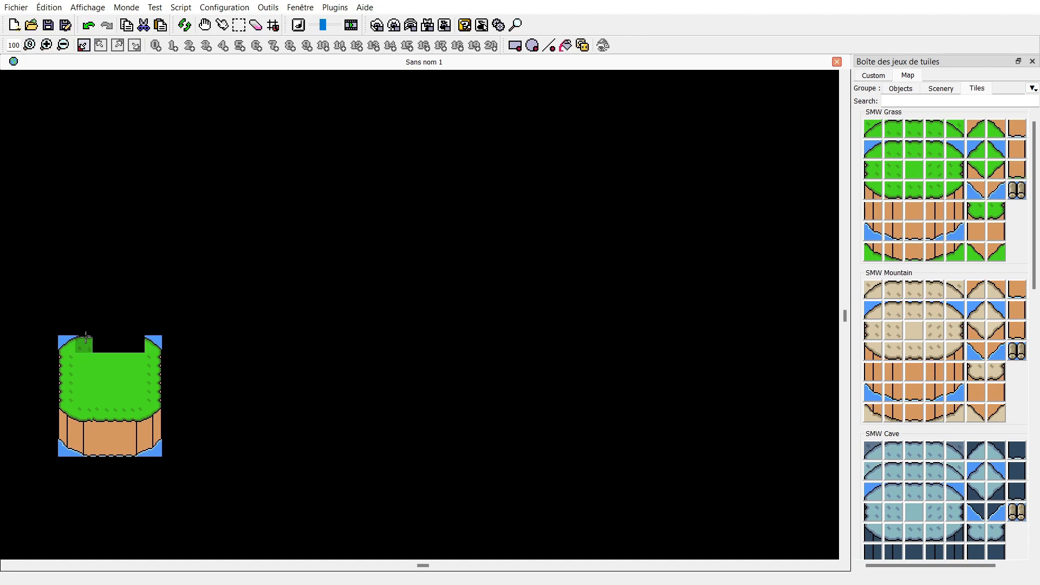
click(934, 145)
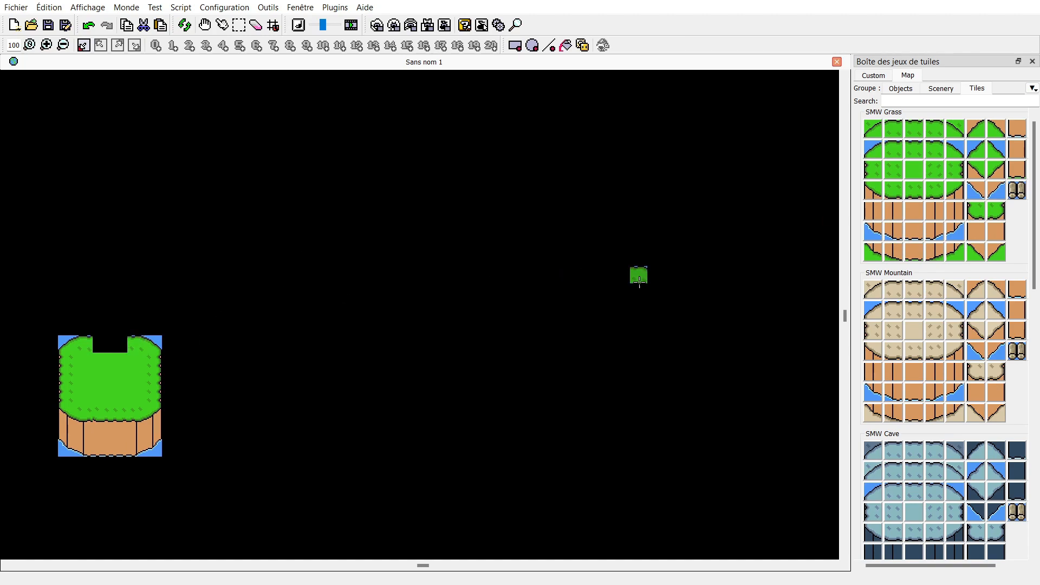
click(913, 148)
click(118, 344)
click(102, 344)
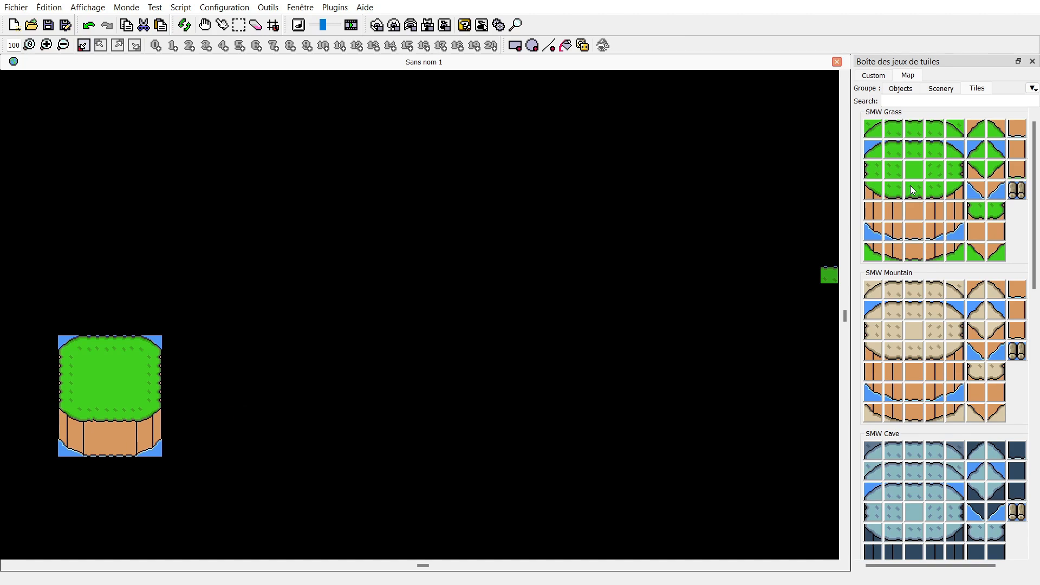
Look through the map tile sets from SMW Grass to SMB3 Snow and the Objects, Scenery and Custom item groups.
scroll(911, 186, up, 1)
scroll(910, 186, down, 20)
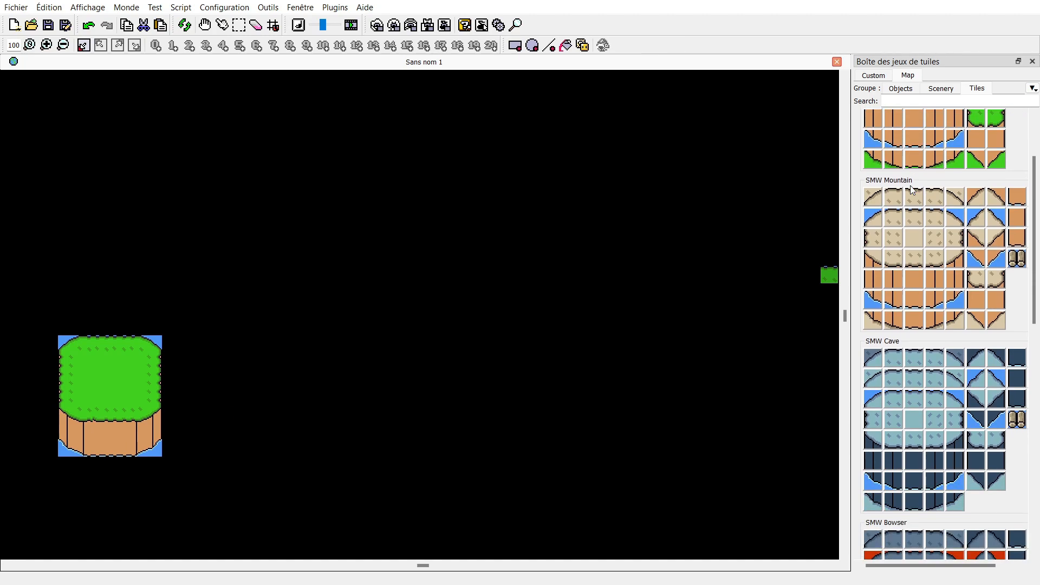
scroll(911, 189, down, 15)
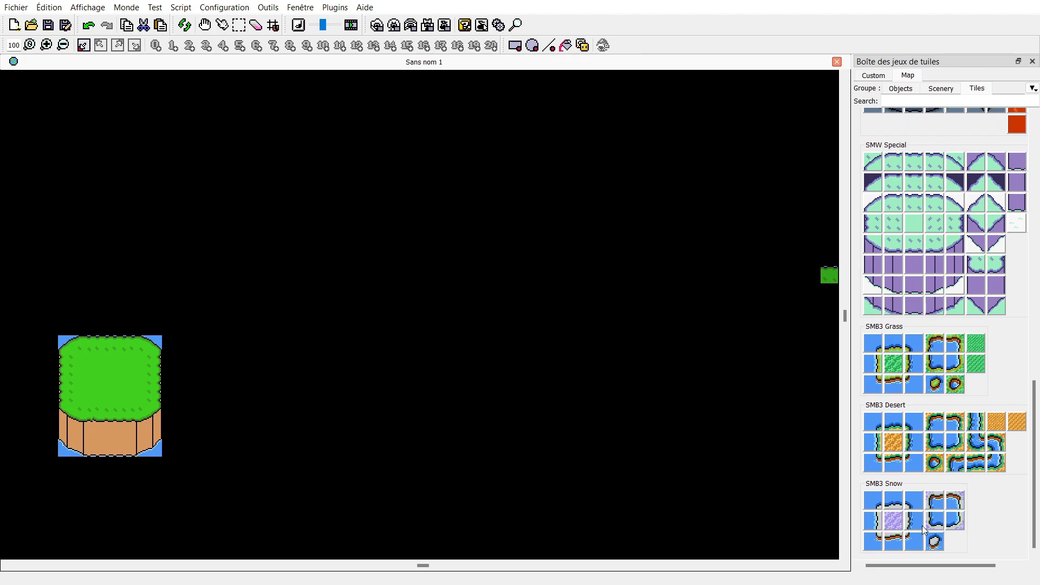
scroll(922, 526, up, 20)
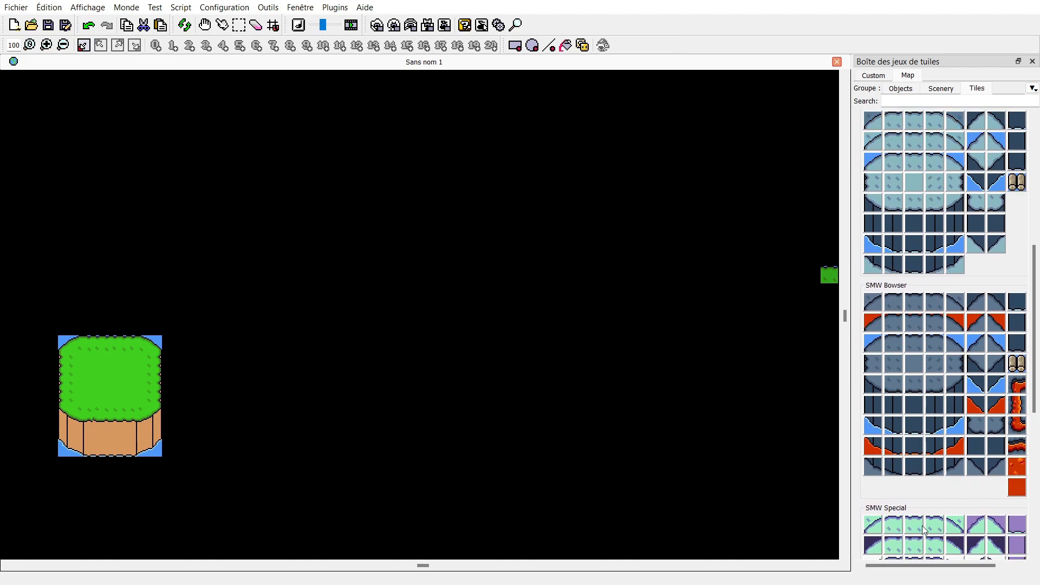
scroll(923, 529, up, 8)
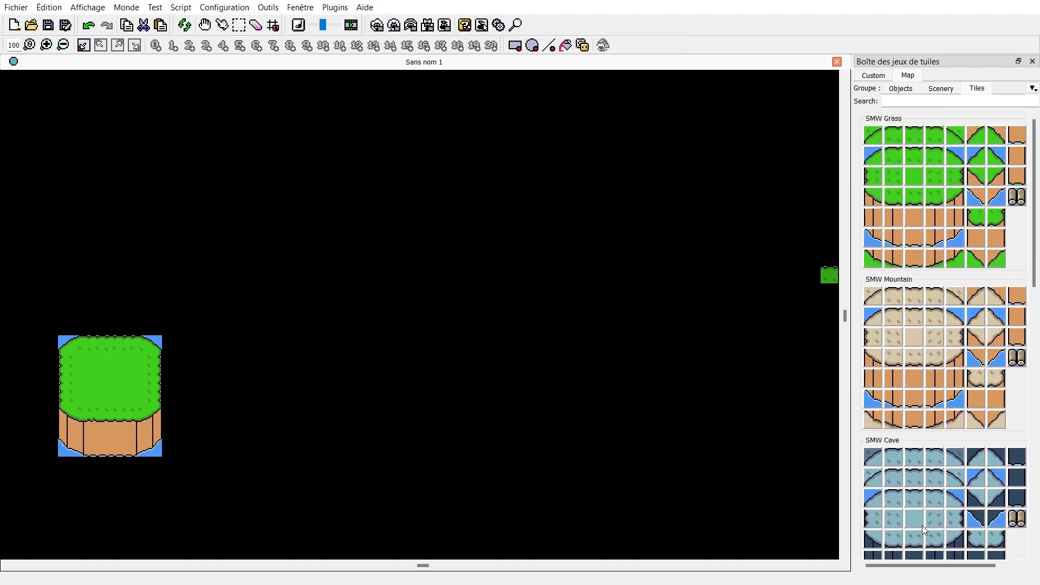
click(941, 88)
click(900, 88)
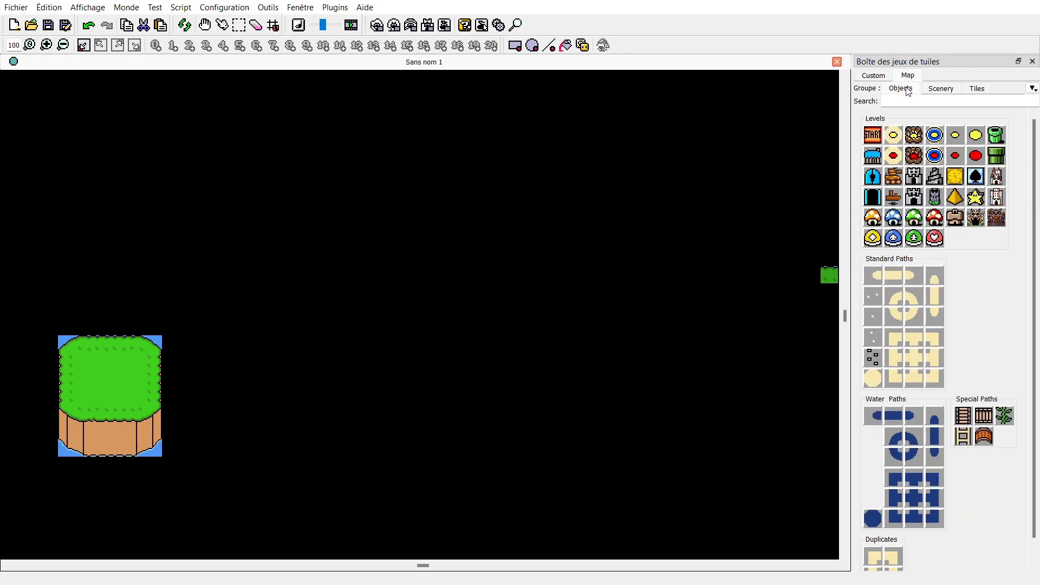
scroll(883, 284, down, 1)
scroll(882, 284, up, 1)
click(883, 77)
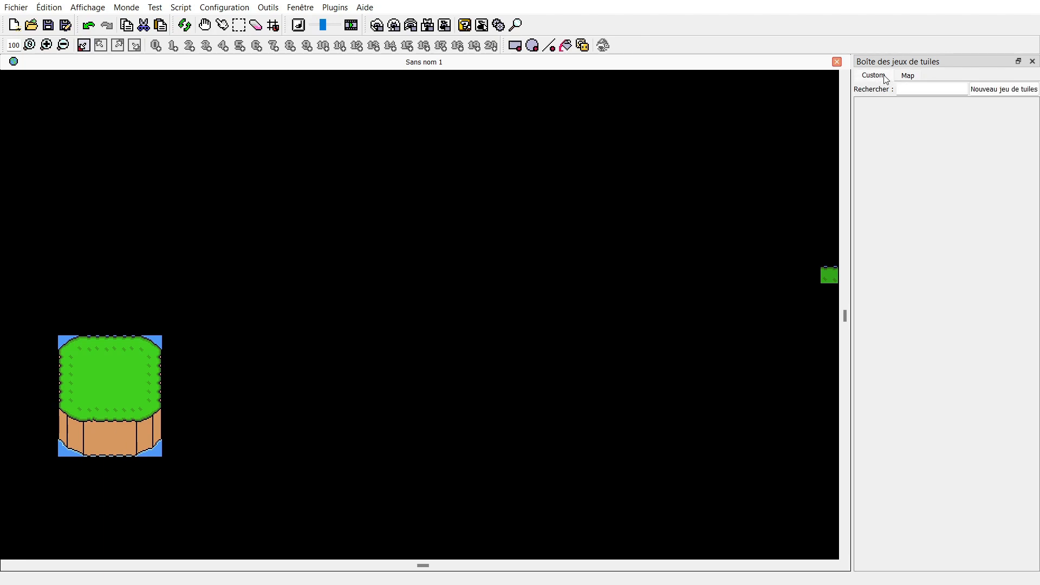
click(908, 79)
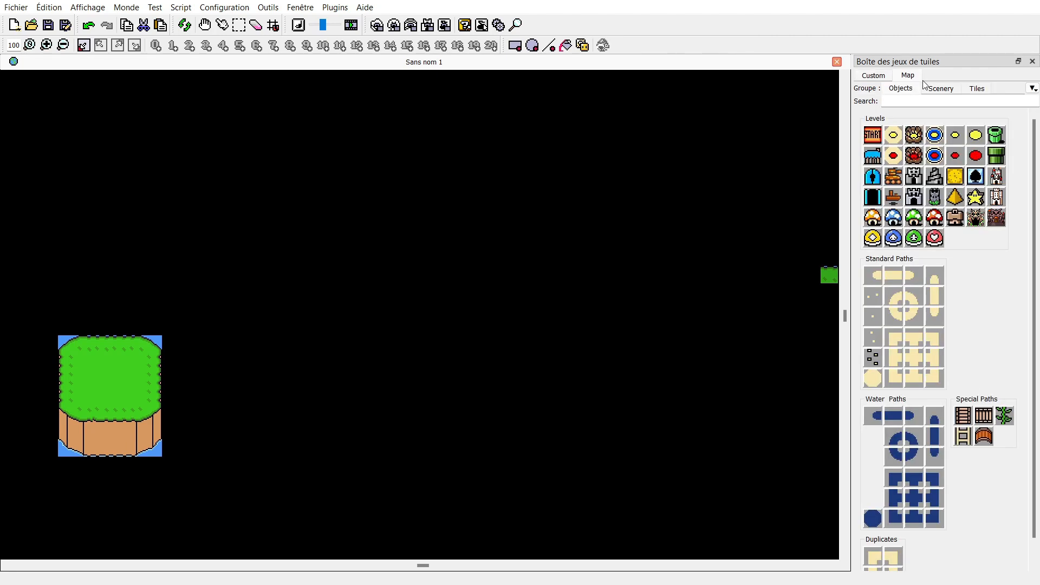
click(941, 89)
click(981, 89)
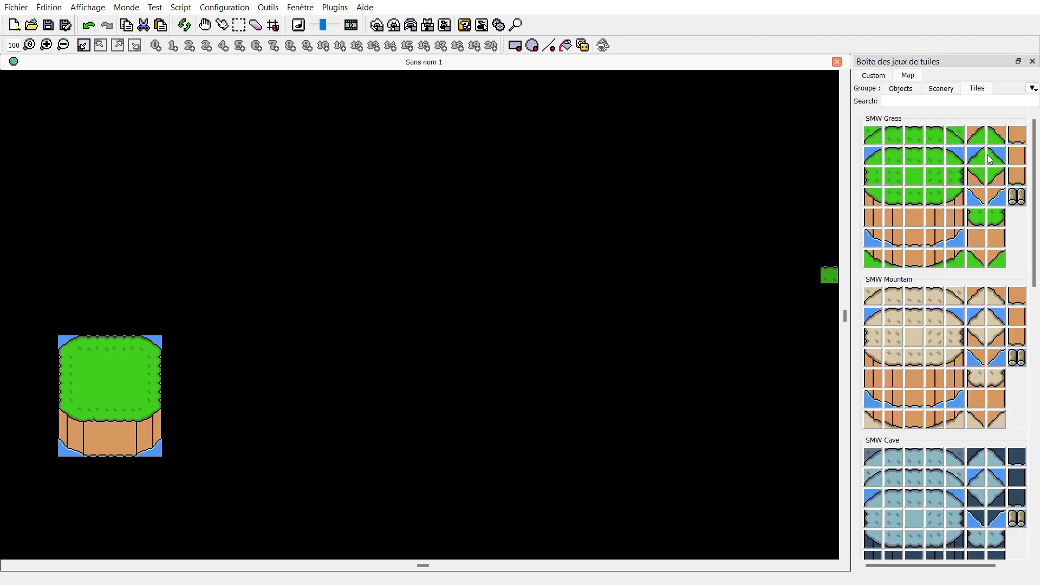
Surround the island with a one-tile border of plain blue SMW Grass water tiles on all four sides.
scroll(988, 157, right, 2)
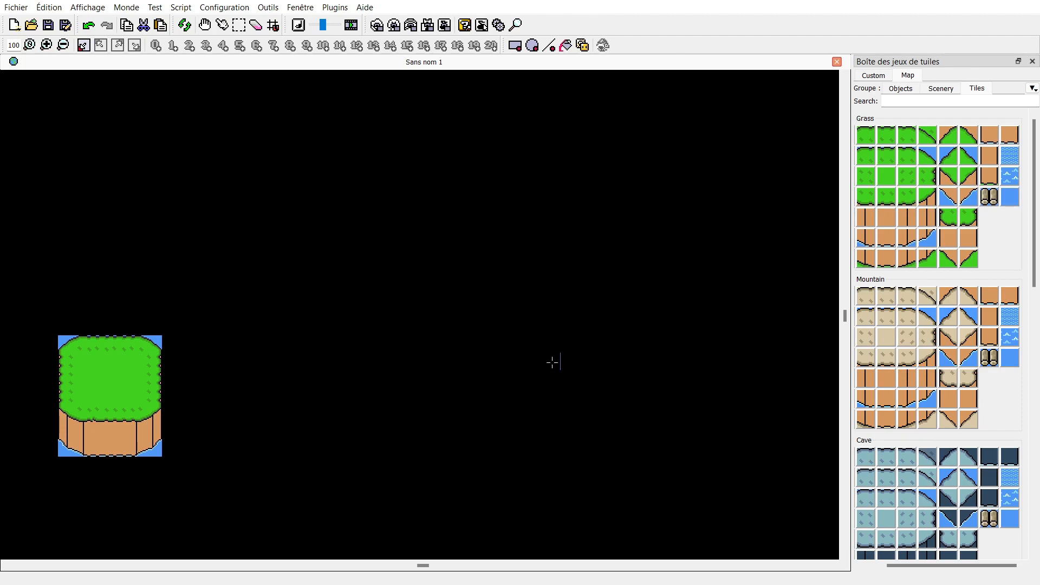
drag(170, 344, 174, 447)
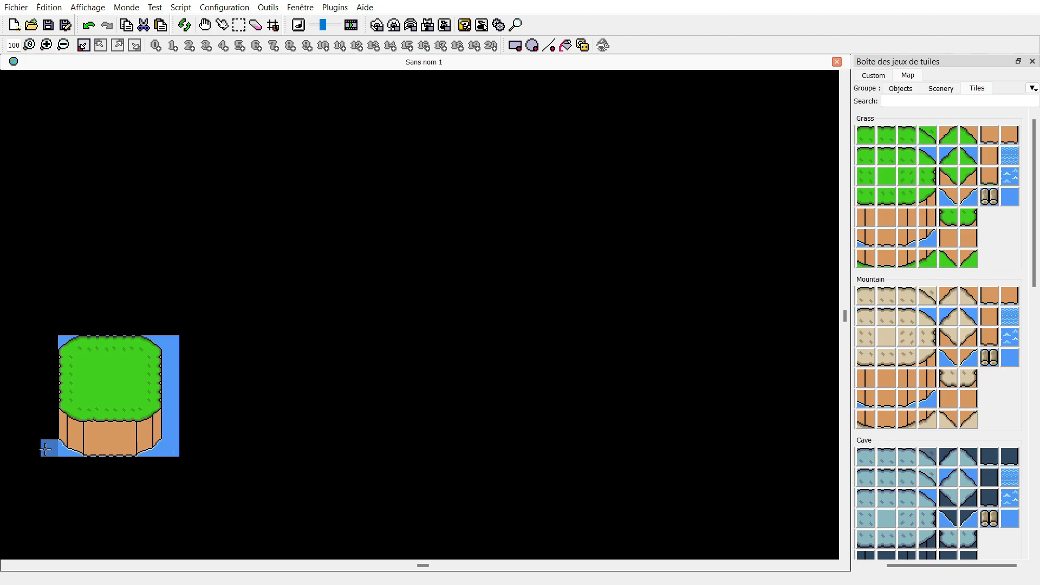
mouse_move(46, 448)
mouse_down()
mouse_move(47, 325)
mouse_move(171, 326)
mouse_up()
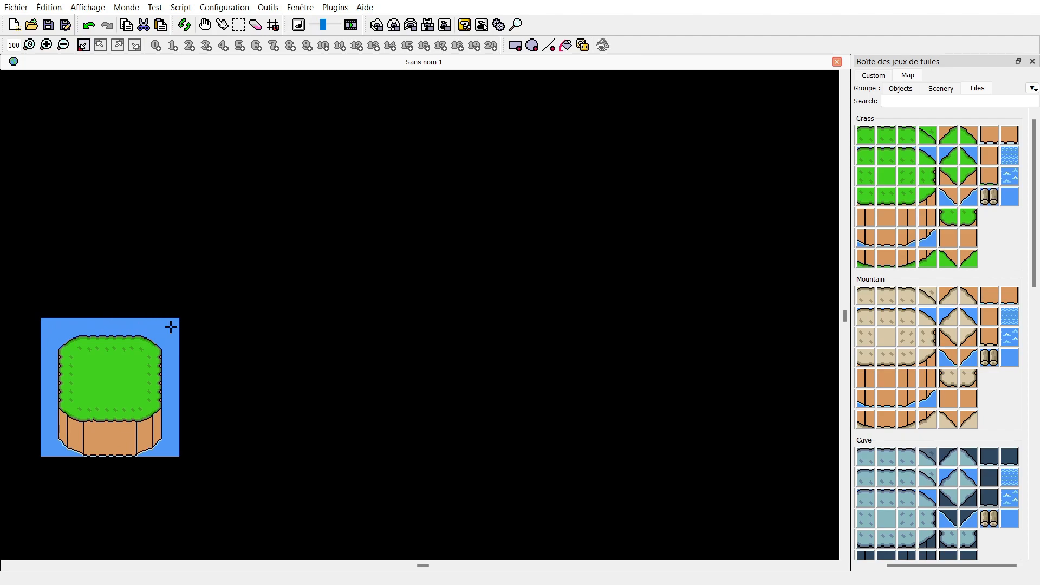
mouse_move(166, 457)
mouse_down()
mouse_move(169, 466)
mouse_move(53, 471)
mouse_up()
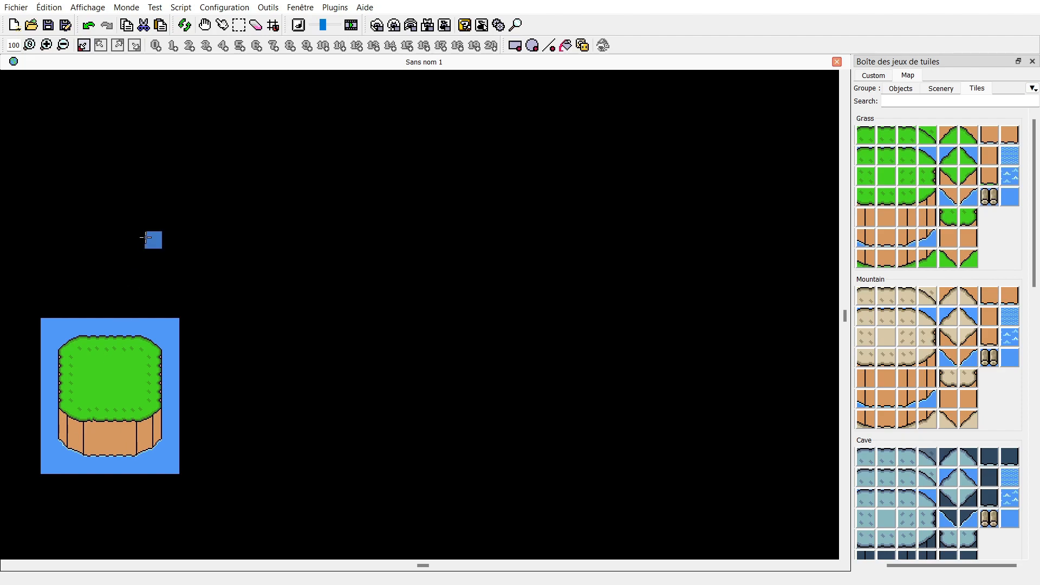
Copy the whole island with its water border and place the duplicate to the original's upper right.
click(222, 25)
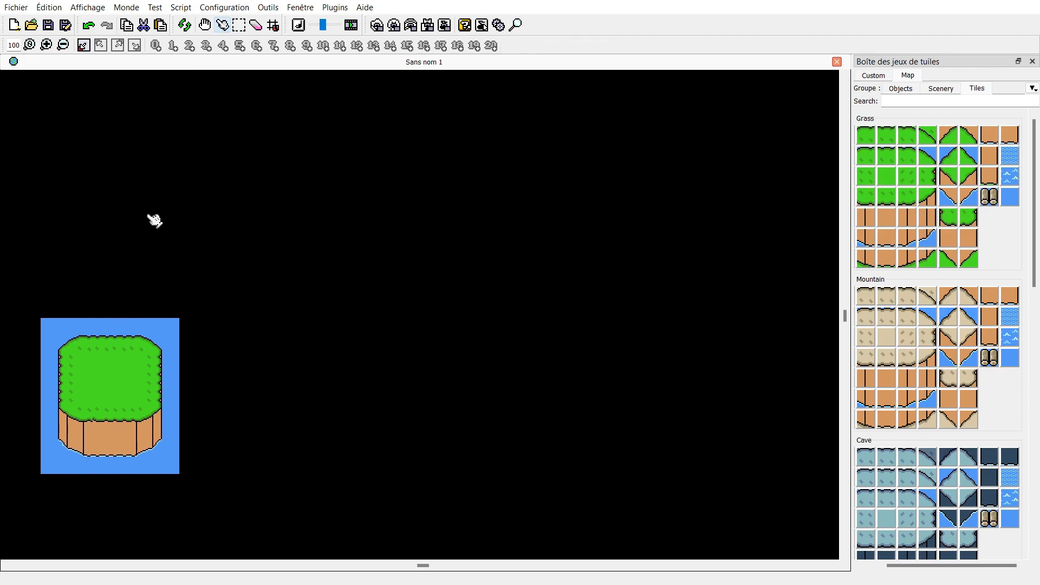
drag(41, 303, 241, 505)
key(ctrl+c)
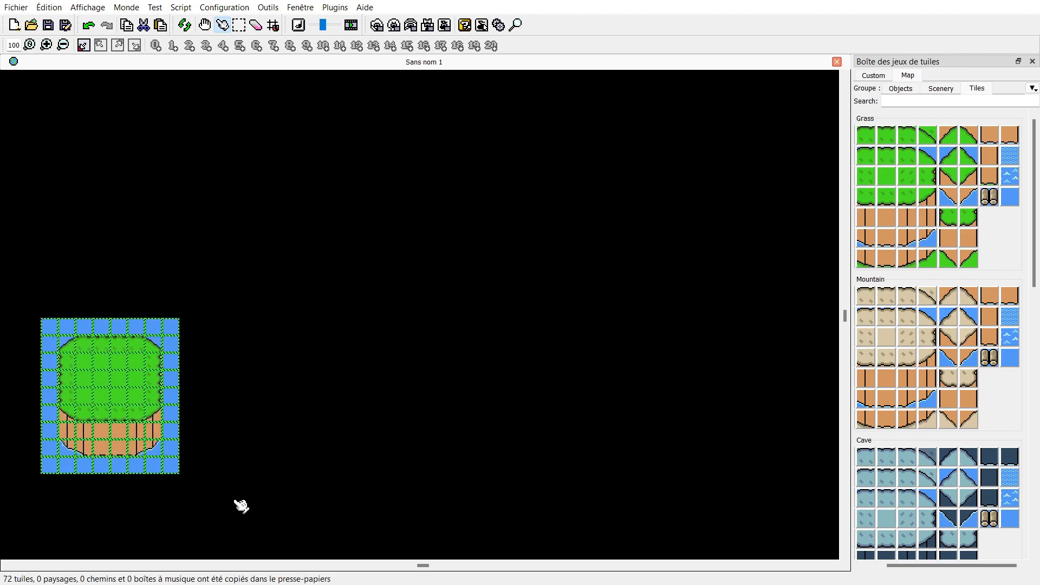
key(ctrl+v)
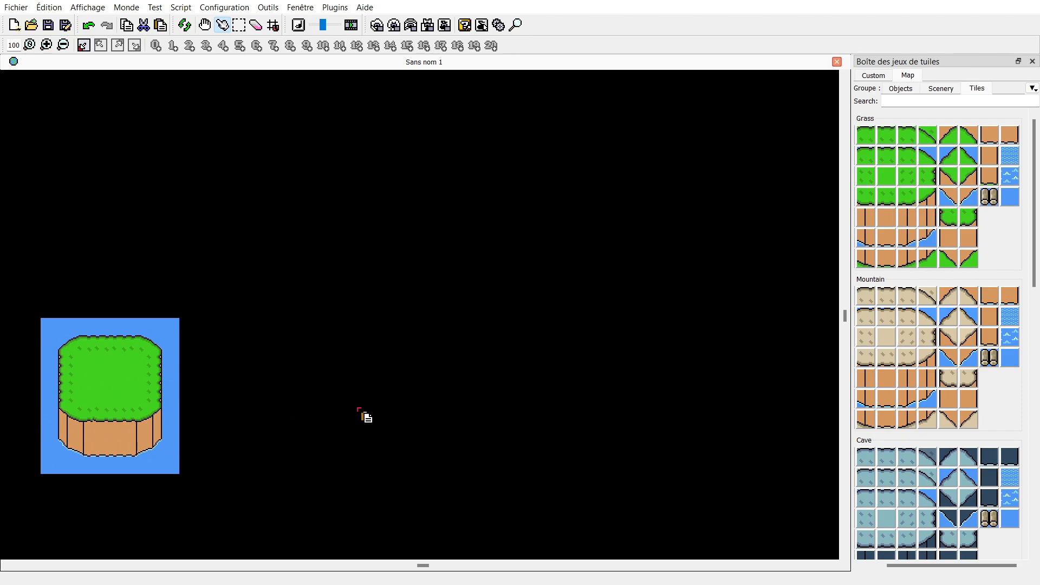
click(359, 409)
drag(413, 478, 433, 247)
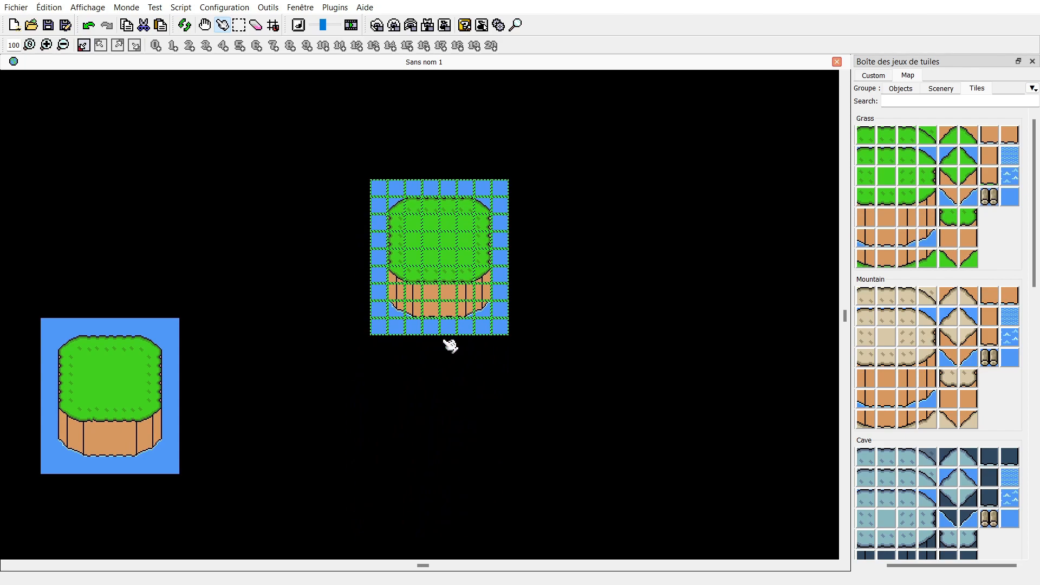
scroll(457, 330, down, 5)
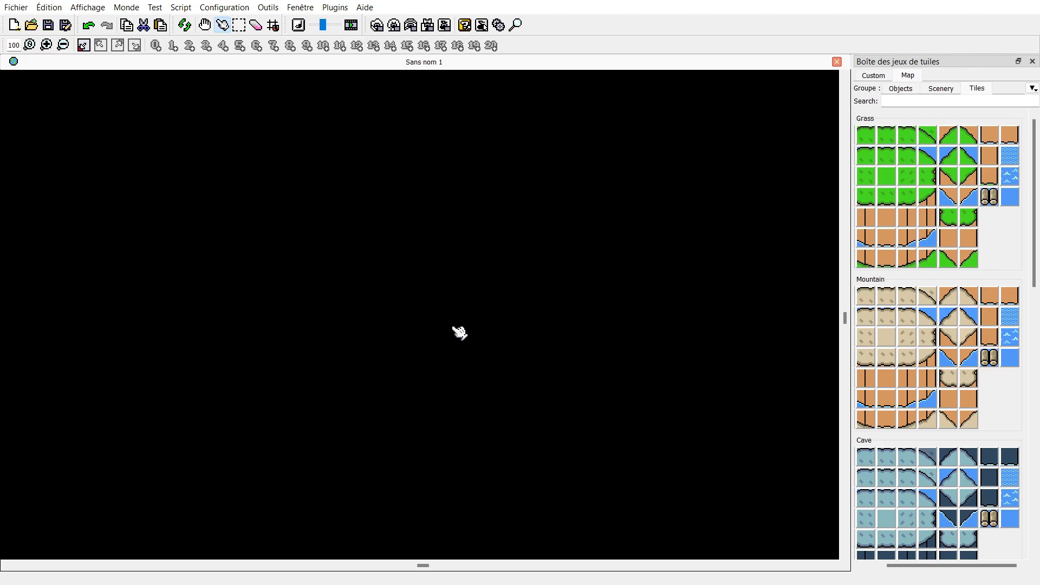
scroll(460, 332, up, 5)
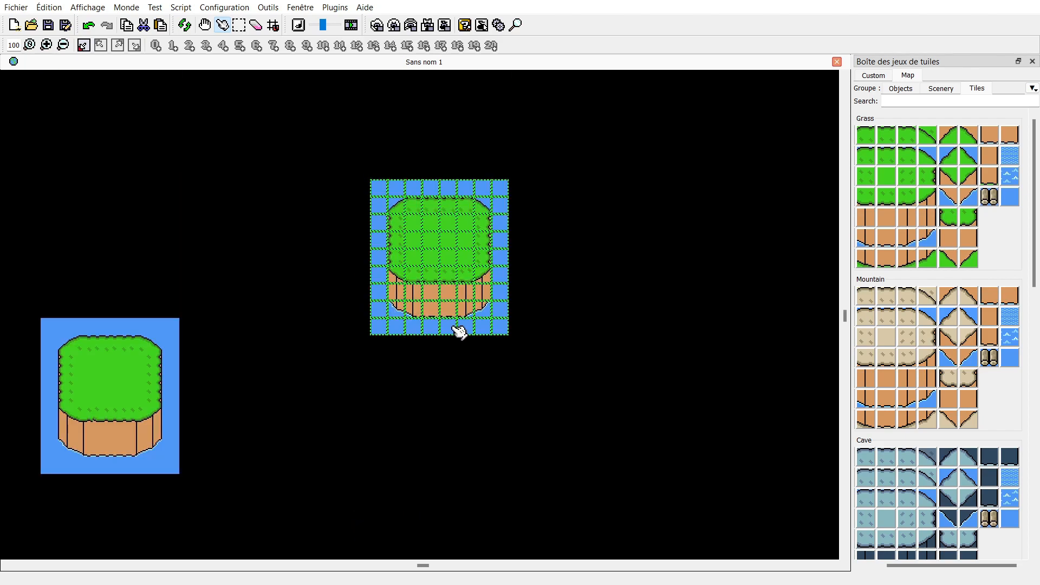
click(473, 381)
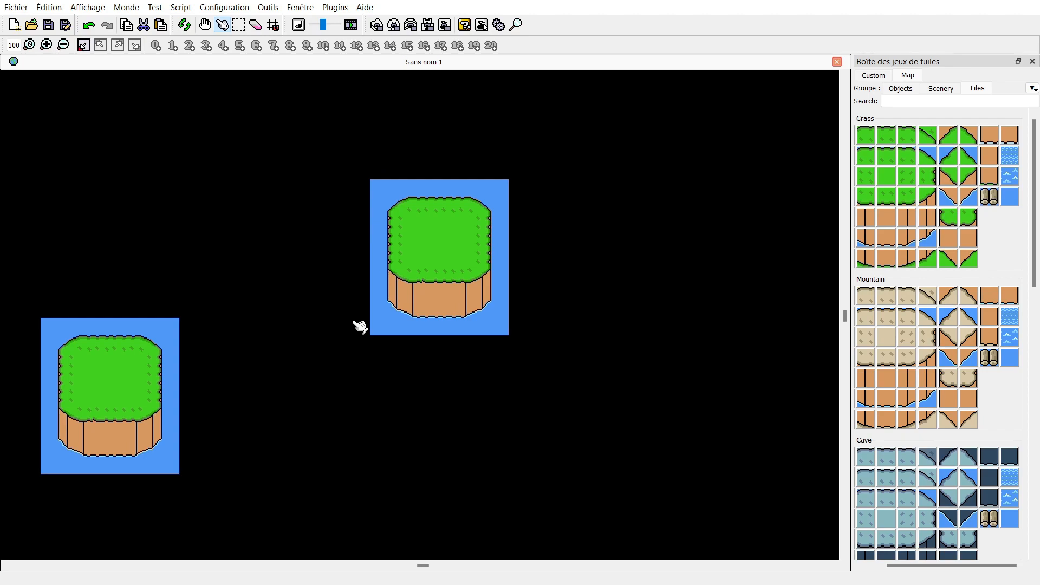
Paste another copy of the island and align it directly below the first duplicate, leaving a gap between them.
key(ctrl+v)
click(405, 508)
drag(444, 539, 416, 461)
click(564, 427)
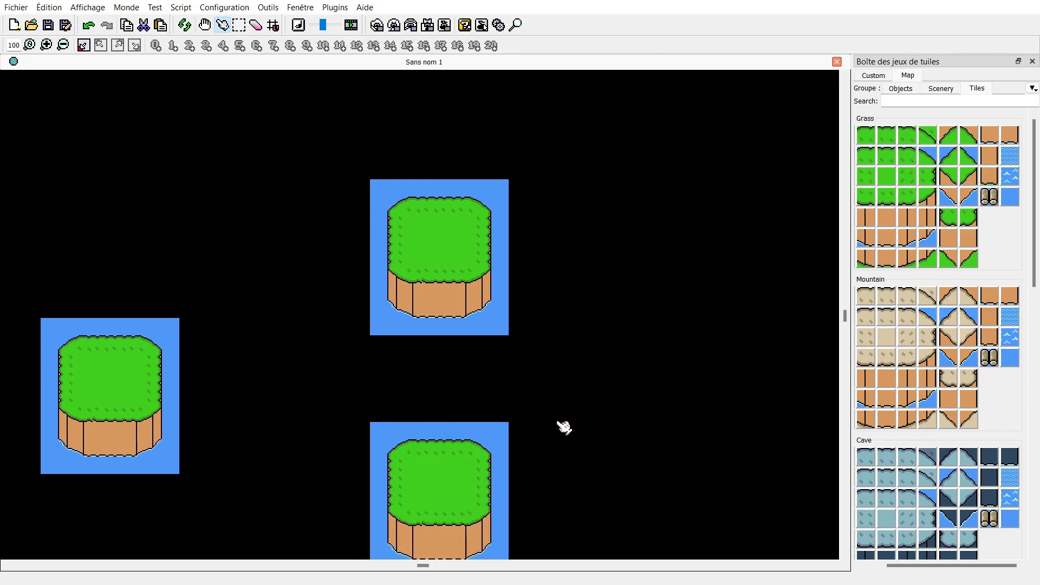
Fill the empty space between the three islands with plain blue SMW Grass water tiles.
scroll(708, 328, down, 5)
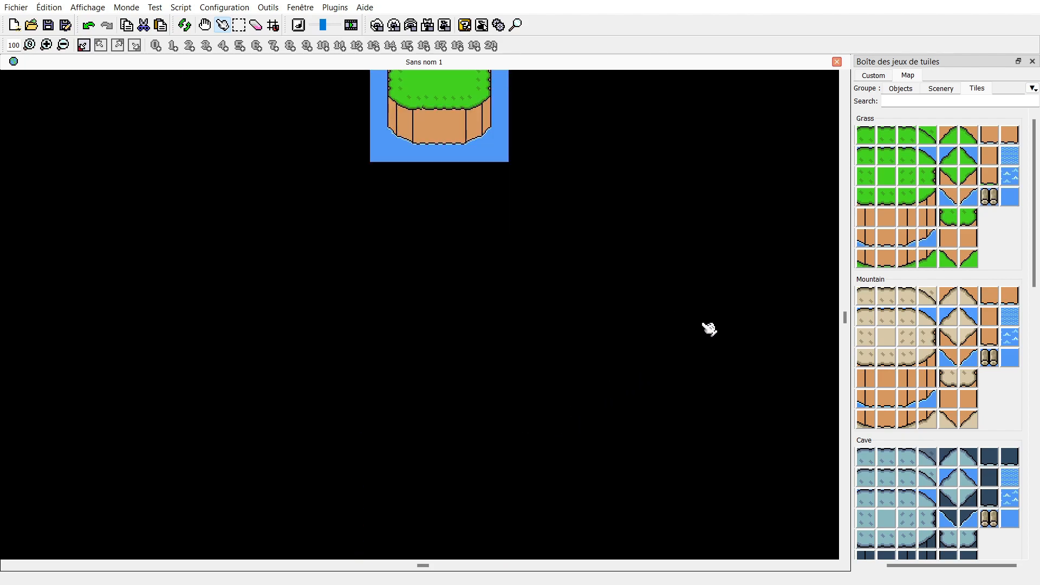
scroll(708, 328, up, 8)
scroll(709, 328, down, 3)
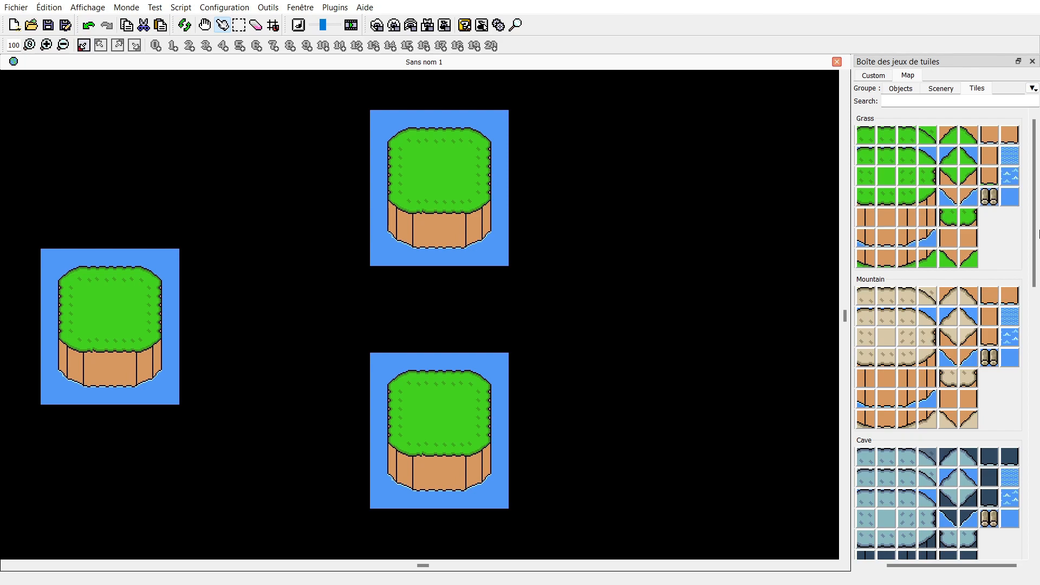
click(1008, 198)
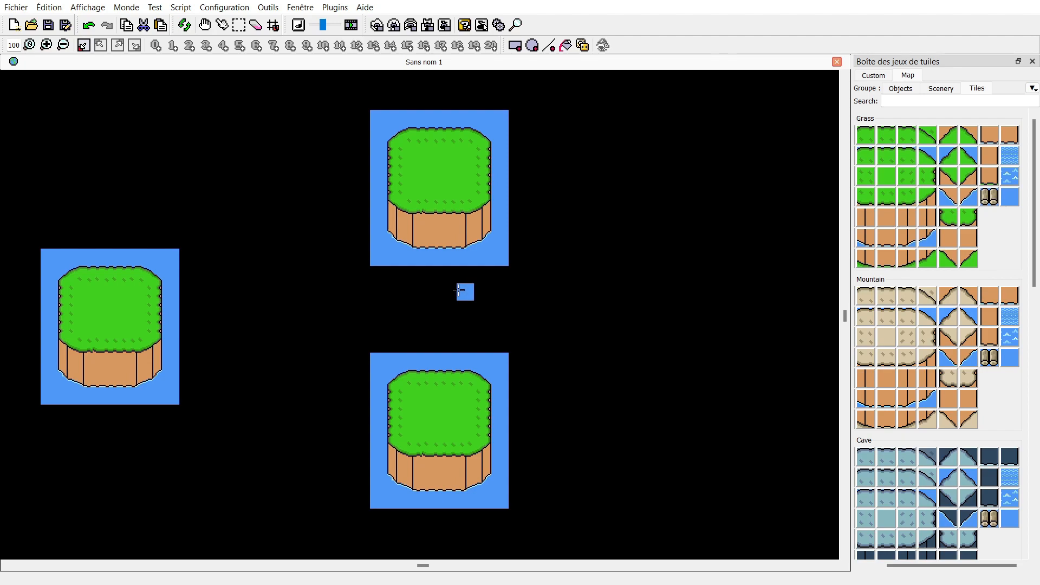
mouse_move(465, 292)
mouse_down()
mouse_move(462, 347)
mouse_move(445, 292)
mouse_move(440, 356)
mouse_move(427, 271)
mouse_move(421, 355)
mouse_move(414, 274)
mouse_move(366, 319)
mouse_move(402, 315)
mouse_move(396, 328)
mouse_move(395, 303)
mouse_move(362, 297)
mouse_move(185, 327)
mouse_move(216, 306)
mouse_move(360, 329)
mouse_move(221, 333)
mouse_move(187, 297)
mouse_move(364, 290)
mouse_move(187, 274)
mouse_move(399, 272)
mouse_move(193, 262)
mouse_move(374, 257)
mouse_move(413, 379)
mouse_move(390, 346)
mouse_move(232, 358)
mouse_move(297, 336)
mouse_move(216, 341)
mouse_move(193, 377)
mouse_move(338, 359)
mouse_move(372, 371)
mouse_move(195, 391)
mouse_move(221, 379)
mouse_move(260, 400)
mouse_move(356, 403)
mouse_up()
mouse_move(505, 277)
mouse_down()
mouse_move(499, 346)
mouse_move(480, 327)
mouse_move(482, 356)
mouse_up()
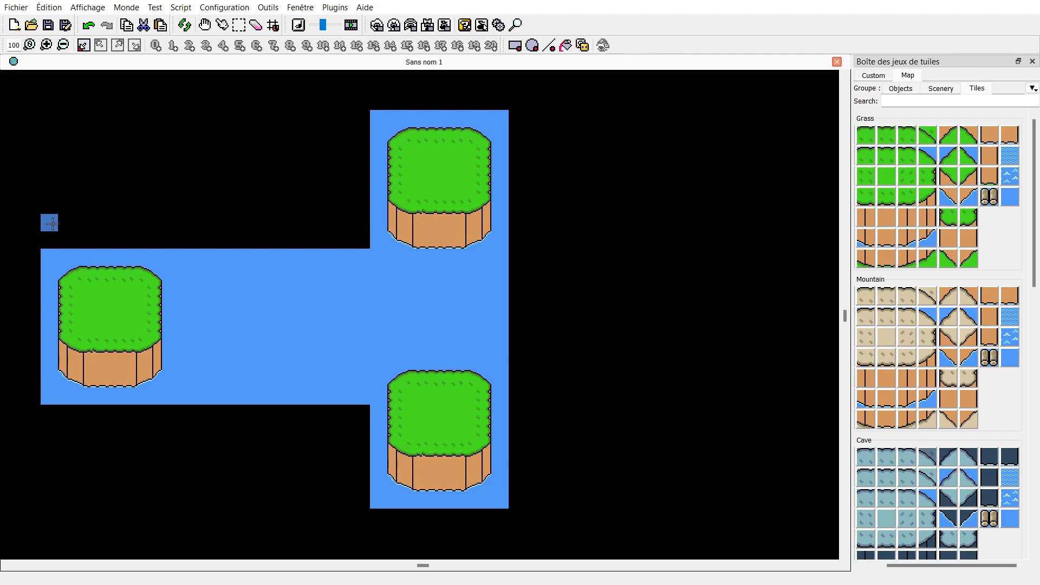
Fill the empty areas above and below the left island with plain water tiles, completing a rectangular sea around all three islands.
mouse_move(55, 236)
mouse_down()
mouse_move(66, 168)
mouse_move(49, 209)
mouse_move(257, 231)
mouse_move(82, 253)
mouse_move(378, 233)
mouse_move(344, 153)
mouse_move(332, 243)
mouse_move(375, 245)
mouse_move(275, 220)
mouse_move(309, 171)
mouse_move(369, 133)
mouse_move(336, 123)
mouse_move(220, 133)
mouse_move(99, 168)
mouse_move(89, 202)
mouse_move(98, 181)
mouse_move(251, 233)
mouse_move(250, 204)
mouse_move(143, 189)
mouse_move(348, 151)
mouse_move(274, 154)
mouse_move(294, 161)
mouse_move(300, 190)
mouse_move(191, 154)
mouse_move(147, 170)
mouse_move(120, 205)
mouse_move(116, 173)
mouse_move(51, 168)
mouse_move(79, 168)
mouse_up()
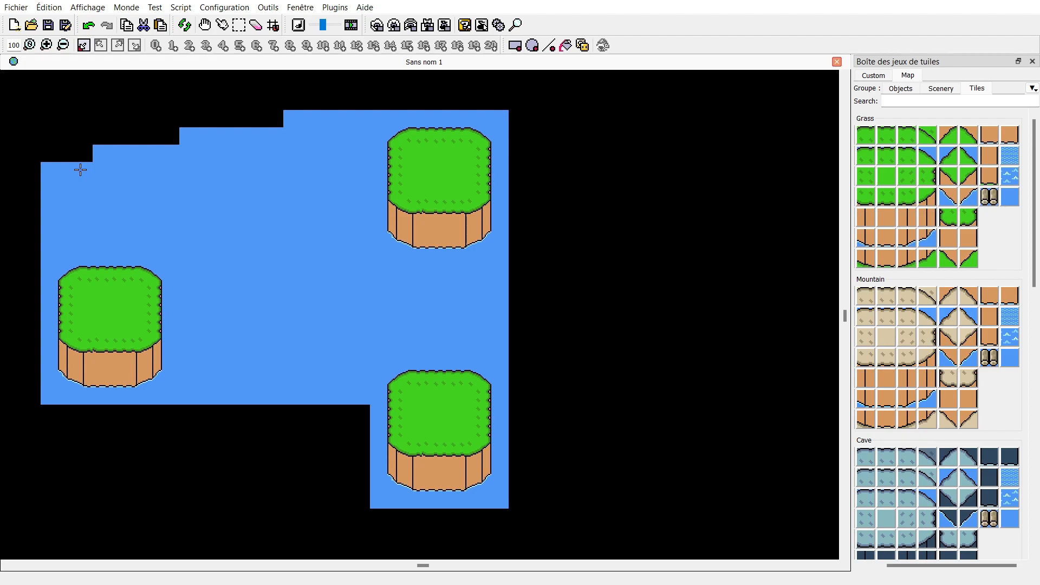
mouse_move(255, 130)
mouse_down()
mouse_move(156, 135)
mouse_move(271, 119)
mouse_move(119, 135)
mouse_move(209, 122)
mouse_move(106, 122)
mouse_move(89, 146)
mouse_move(86, 125)
mouse_move(65, 151)
mouse_move(70, 121)
mouse_move(55, 150)
mouse_move(56, 116)
mouse_up()
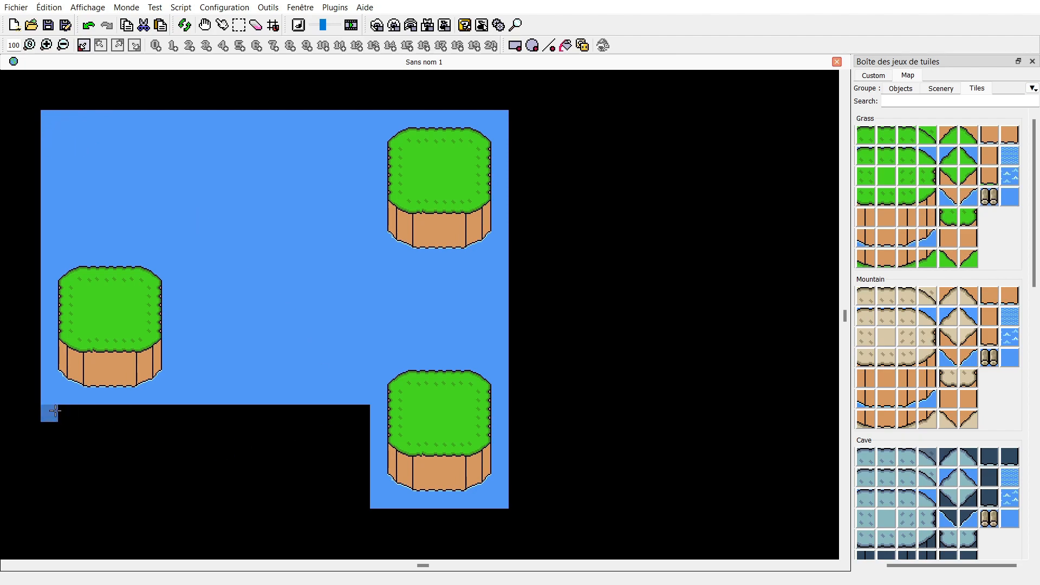
drag(49, 414, 55, 478)
mouse_move(83, 504)
mouse_down()
mouse_move(362, 499)
mouse_move(334, 468)
mouse_move(81, 466)
mouse_move(138, 483)
mouse_move(293, 498)
mouse_move(347, 488)
mouse_move(126, 479)
mouse_move(67, 461)
mouse_move(87, 428)
mouse_move(98, 453)
mouse_move(304, 460)
mouse_move(360, 425)
mouse_move(117, 419)
mouse_move(372, 417)
mouse_move(301, 448)
mouse_move(106, 417)
mouse_up()
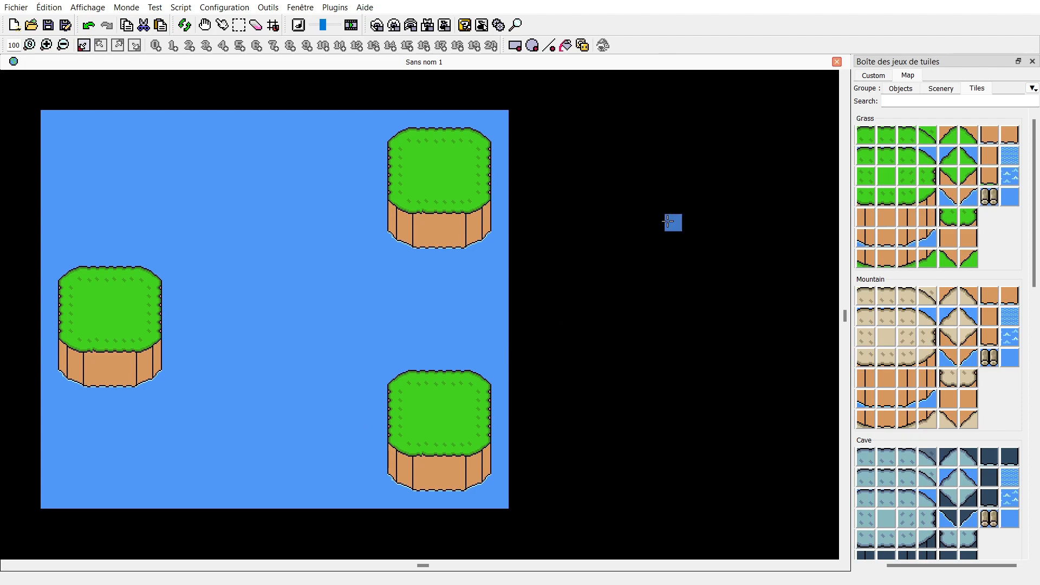
Scatter six grey pointed Overworld rocks across the water between and around the three islands.
click(939, 90)
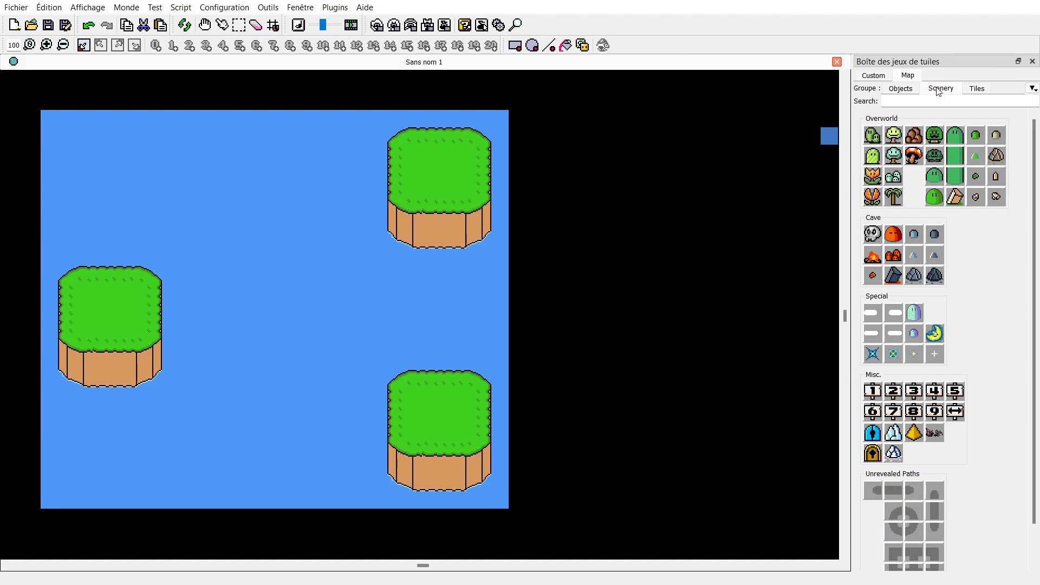
click(996, 157)
click(224, 248)
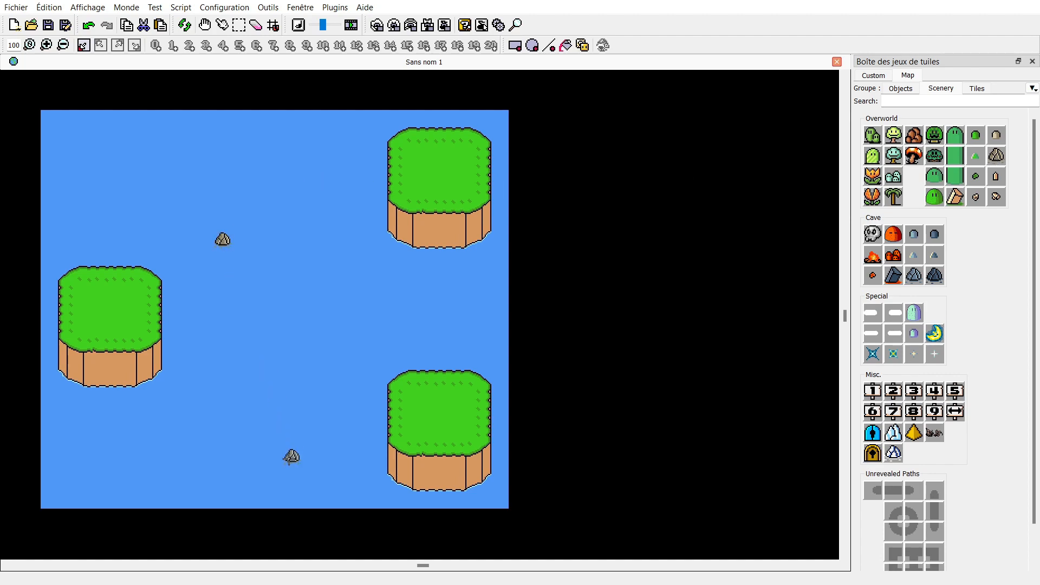
click(318, 438)
click(449, 291)
click(136, 446)
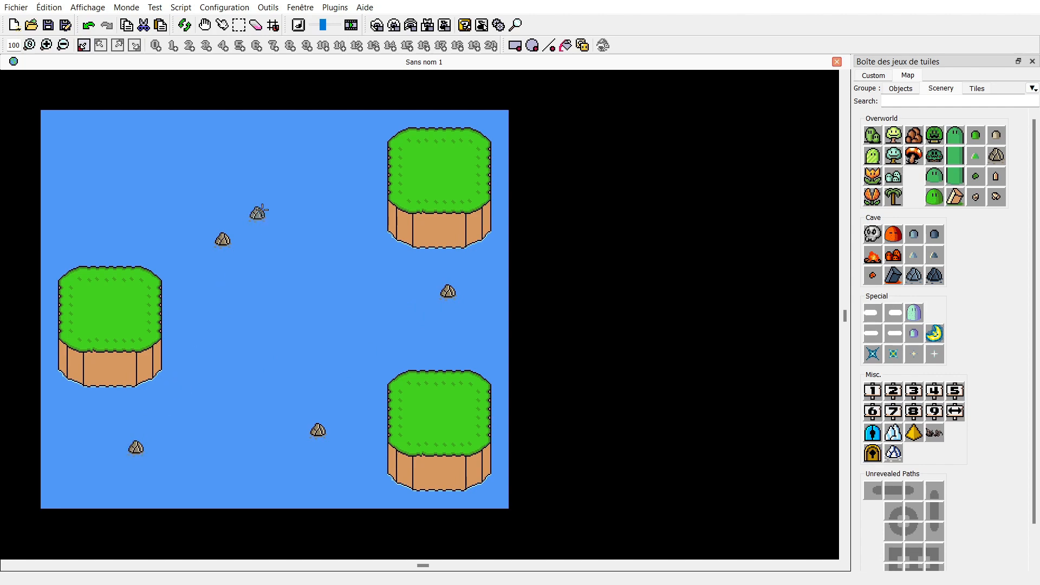
click(292, 154)
click(292, 316)
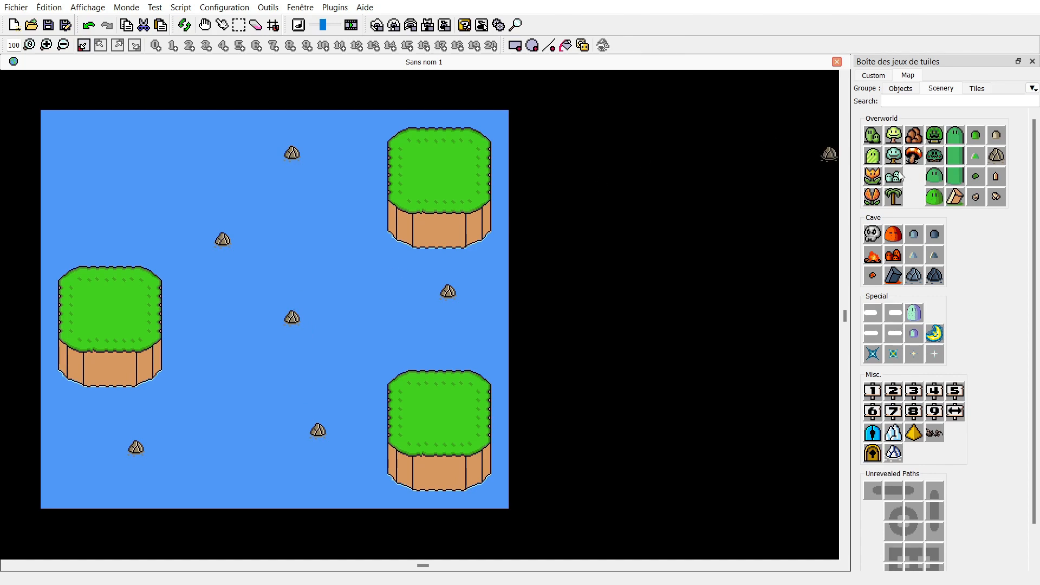
Place one Overworld palm tree on the grass of each of the three islands.
click(895, 198)
click(414, 154)
click(93, 284)
click(491, 386)
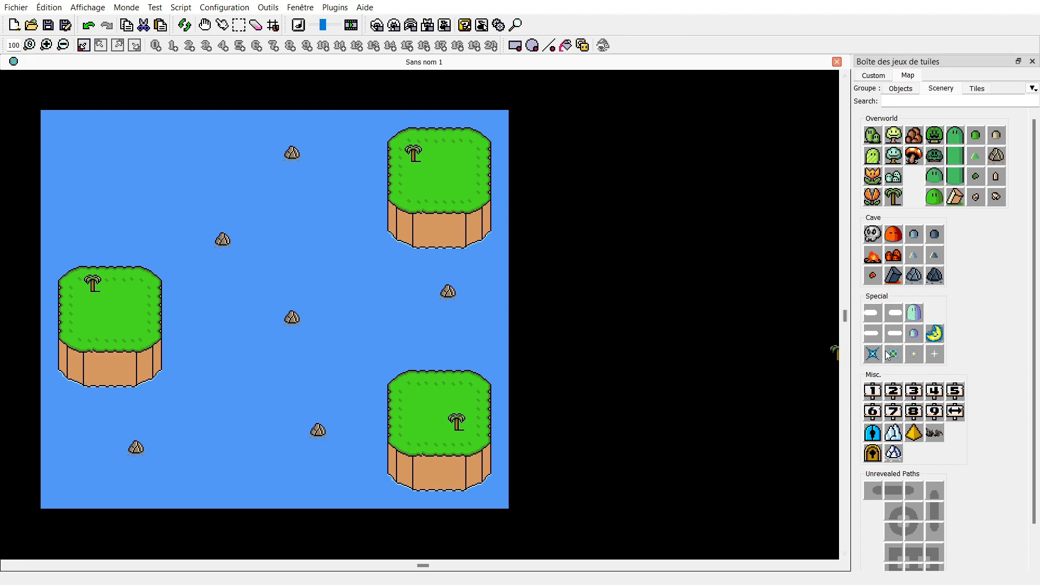
Place large pale hills with eyes from the Special scenery in the water around the islands.
click(913, 313)
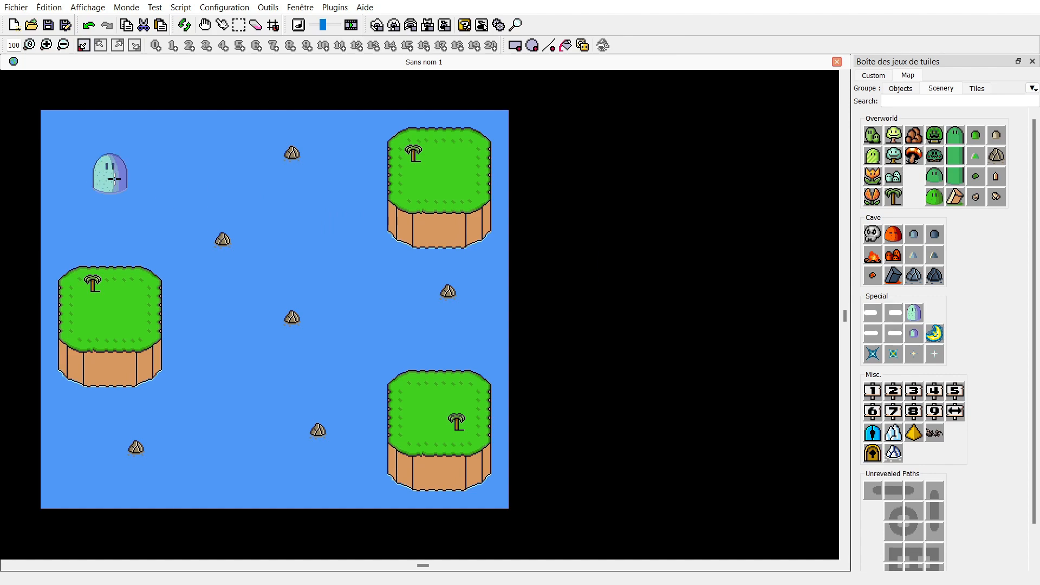
click(128, 230)
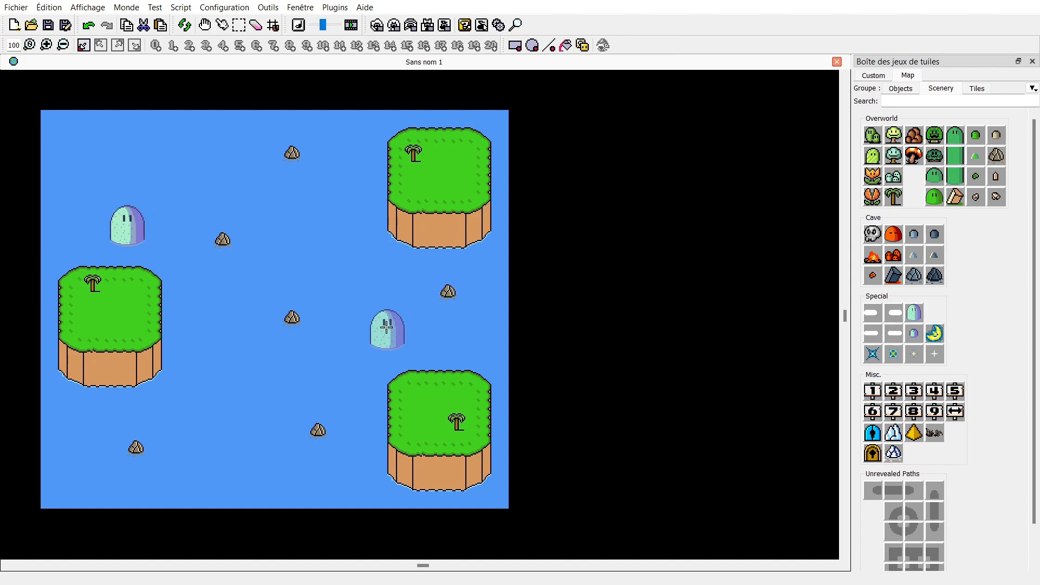
click(386, 332)
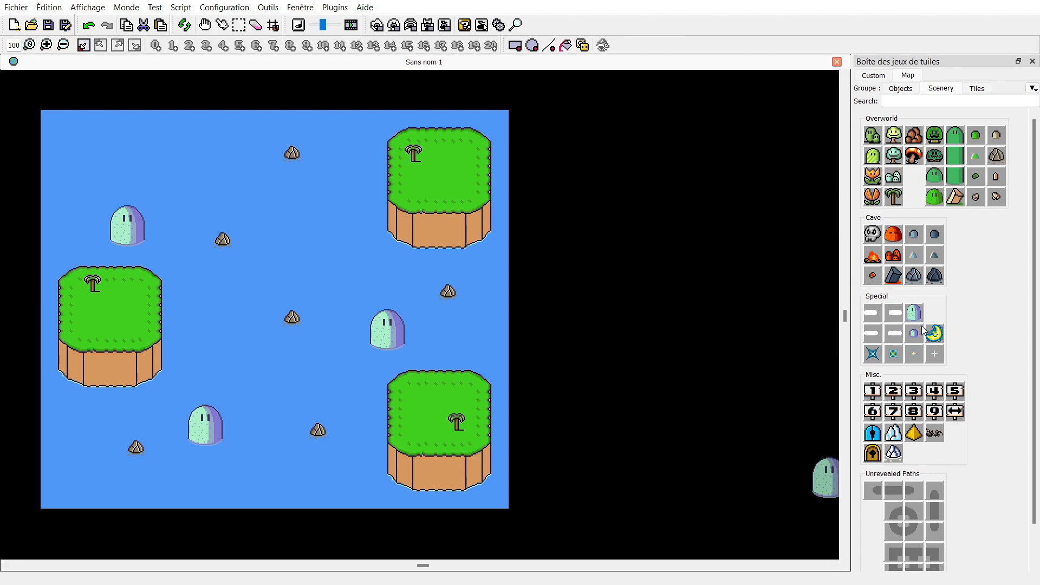
Place the number 1 sign in the central water and move the rock below the upper-right island slightly to the right.
click(872, 390)
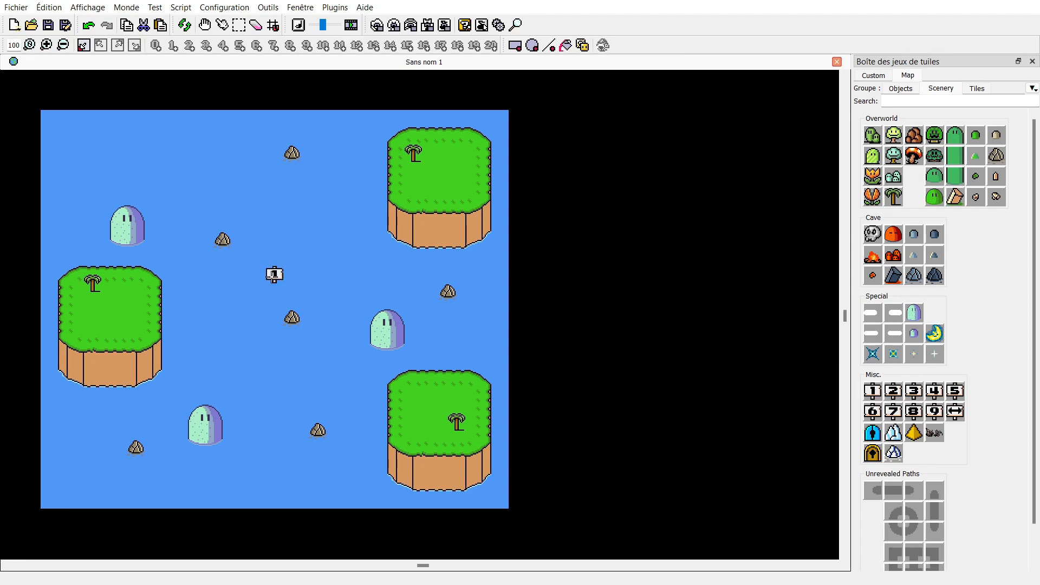
click(274, 274)
click(222, 25)
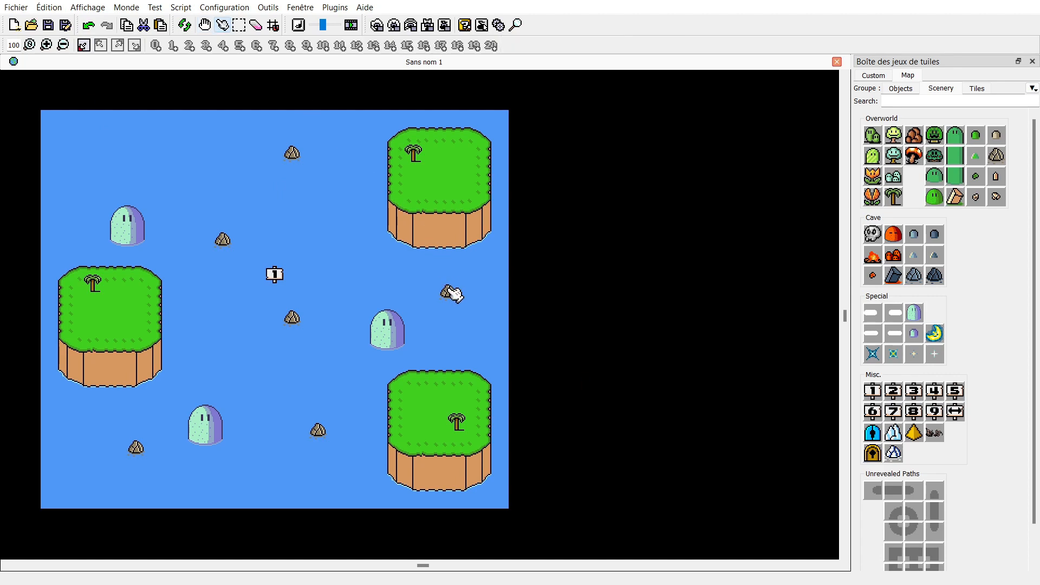
drag(453, 291, 480, 290)
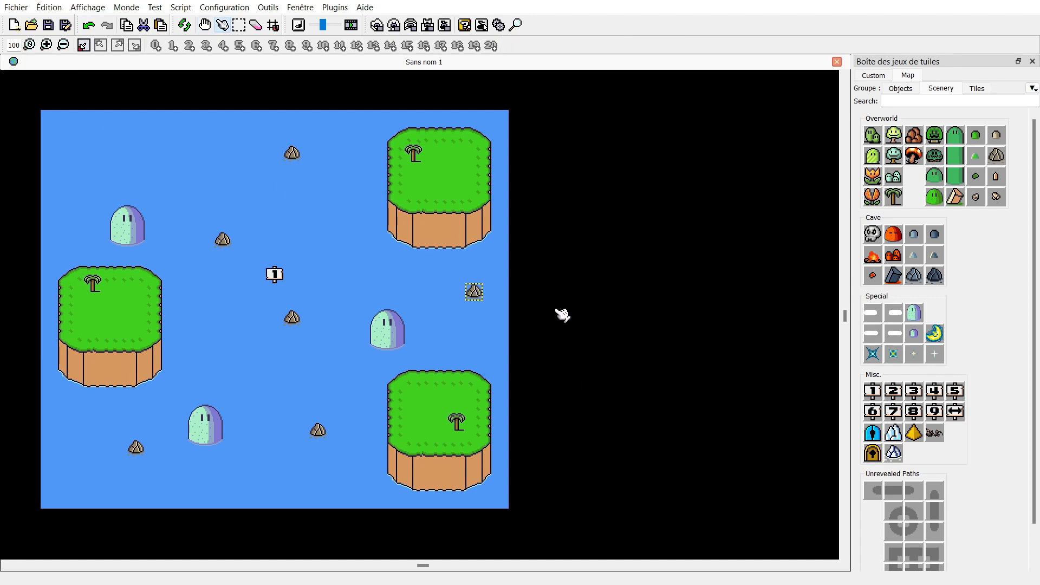
Place a round standard path tile on the grass of each of the three islands.
click(902, 91)
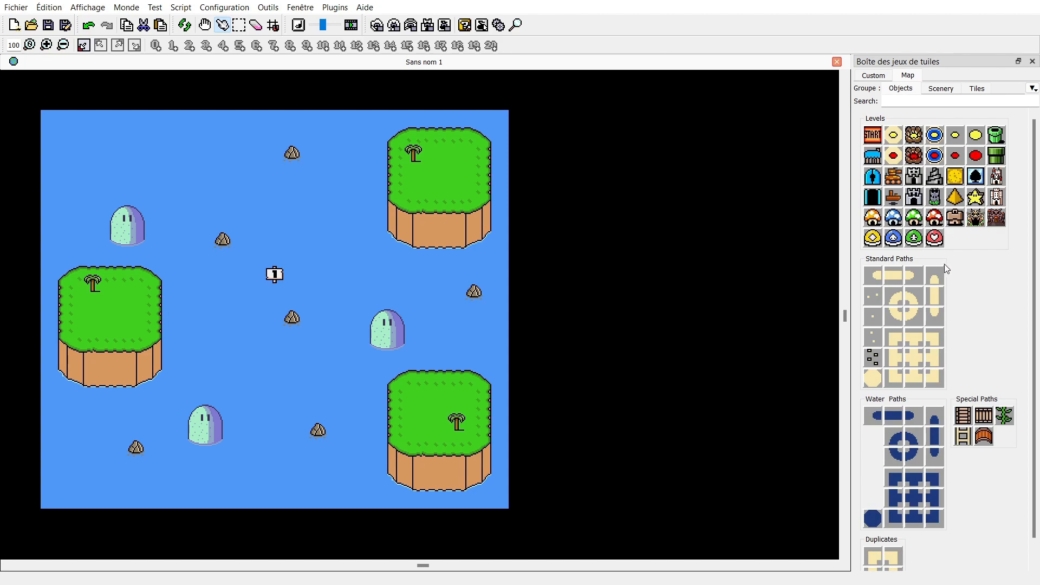
click(872, 379)
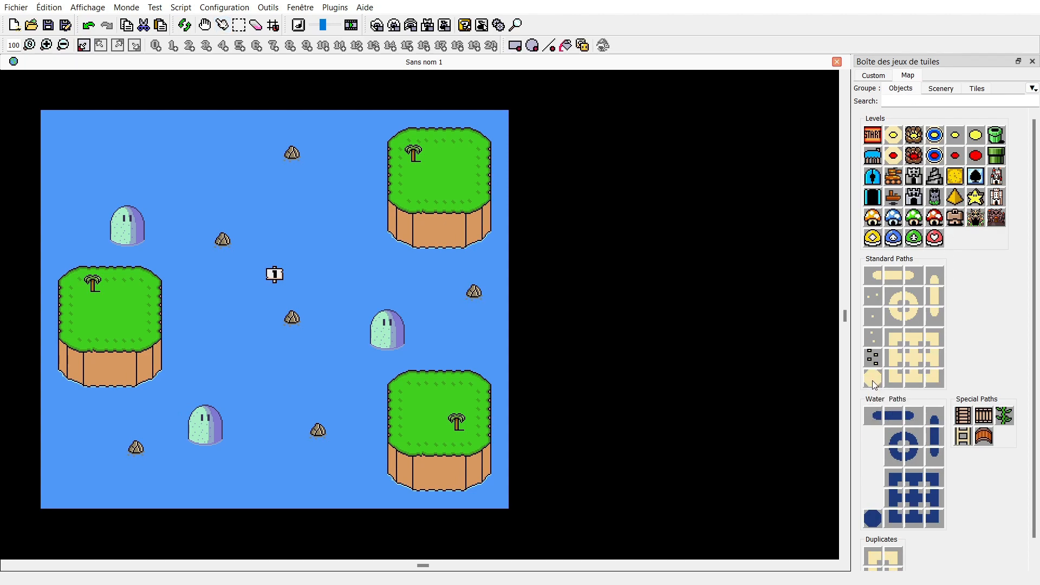
click(431, 413)
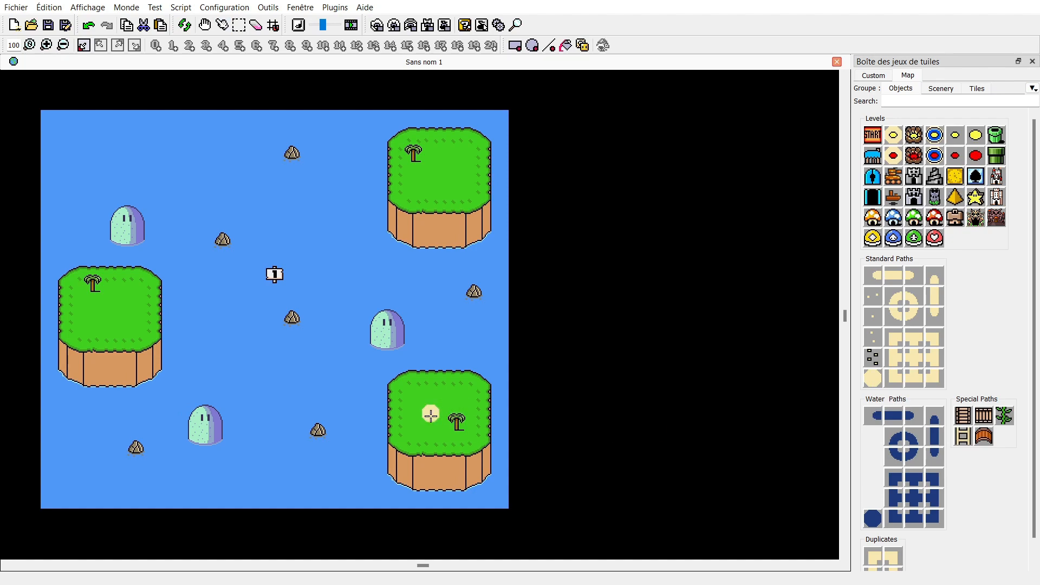
click(446, 174)
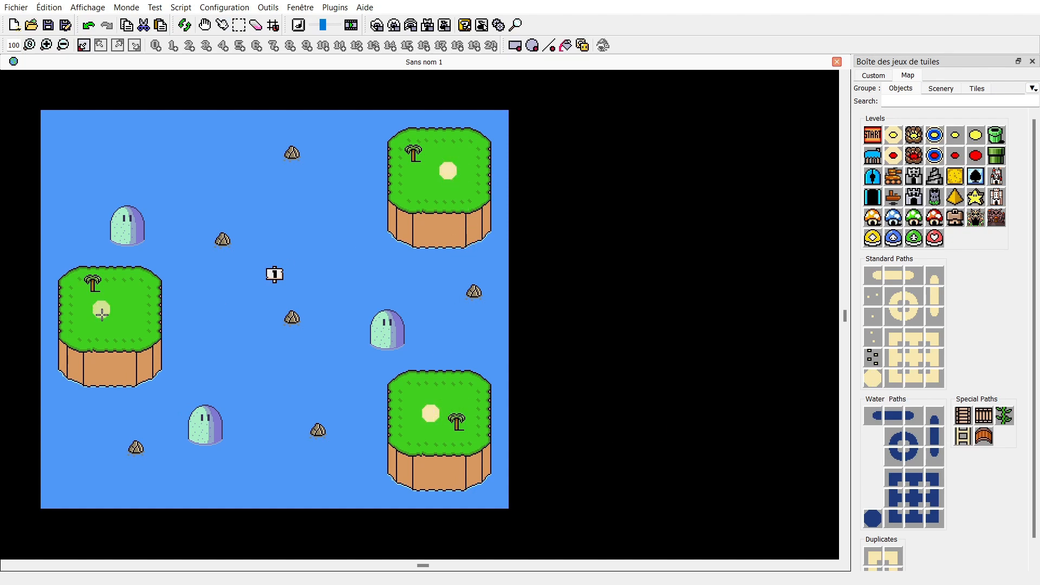
click(99, 313)
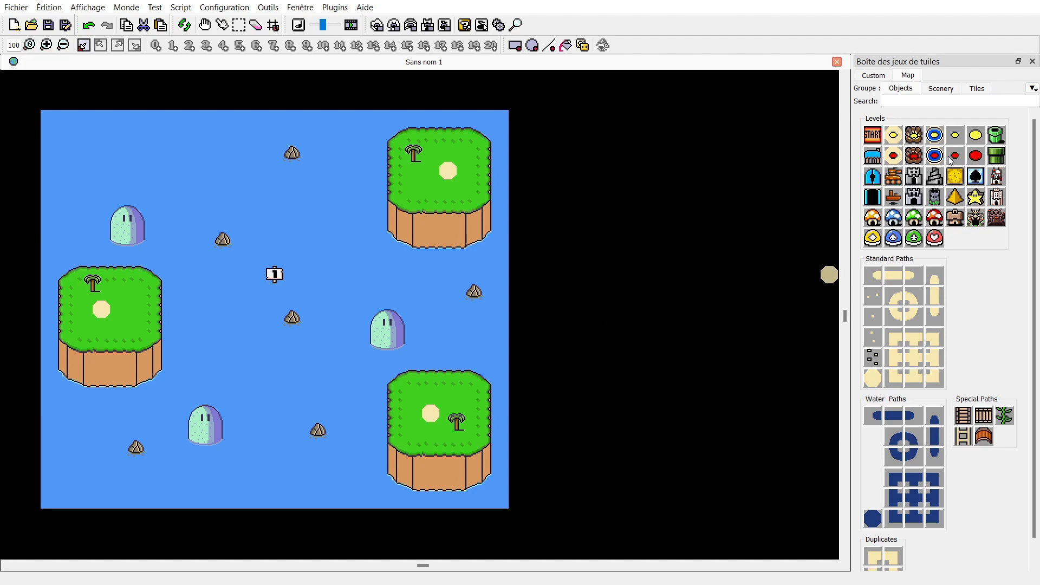
Place an orange mushroom house level beside the round path tile on the upper-right island.
click(957, 140)
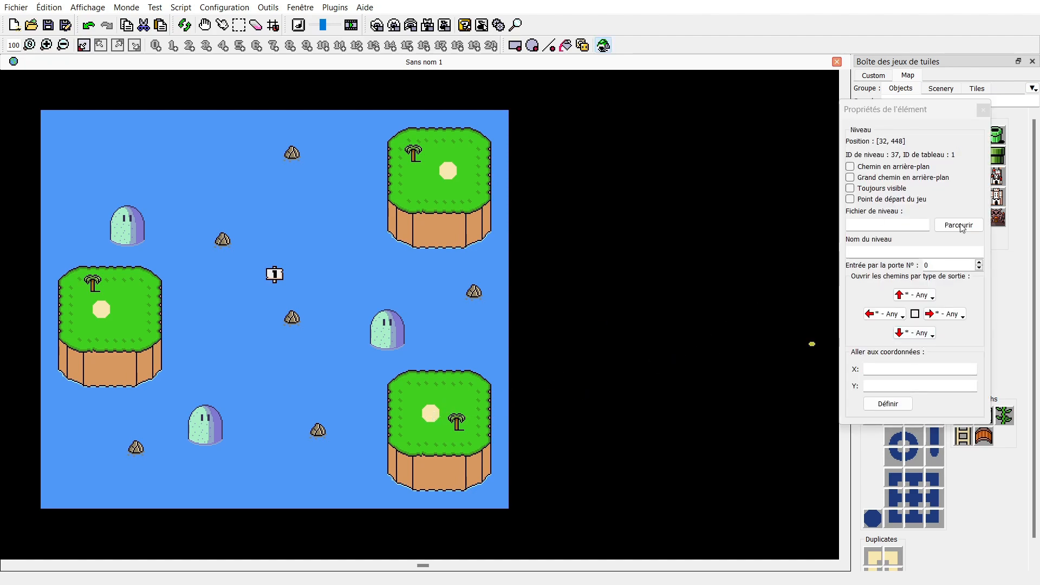
click(983, 110)
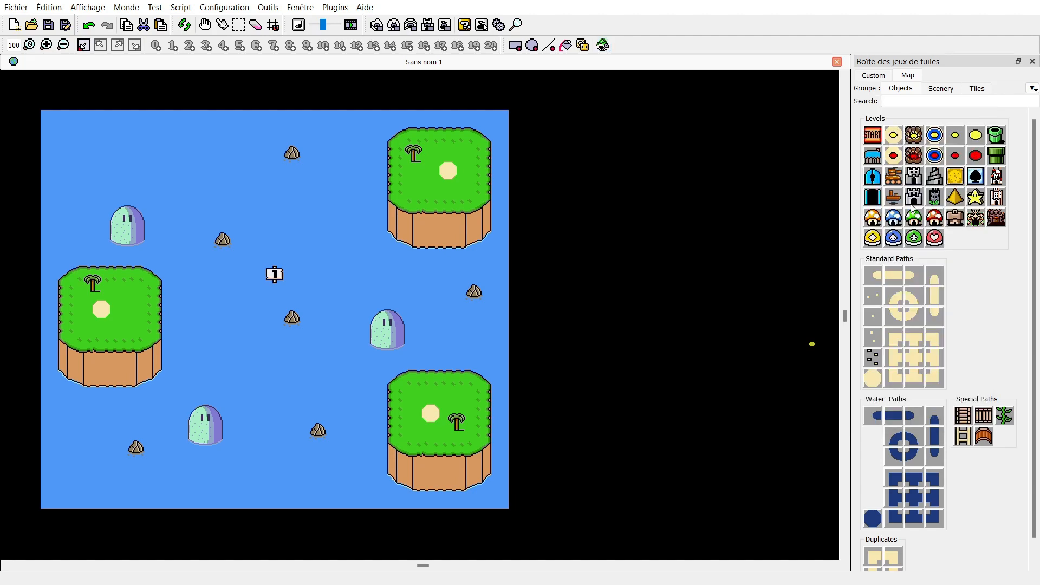
click(874, 218)
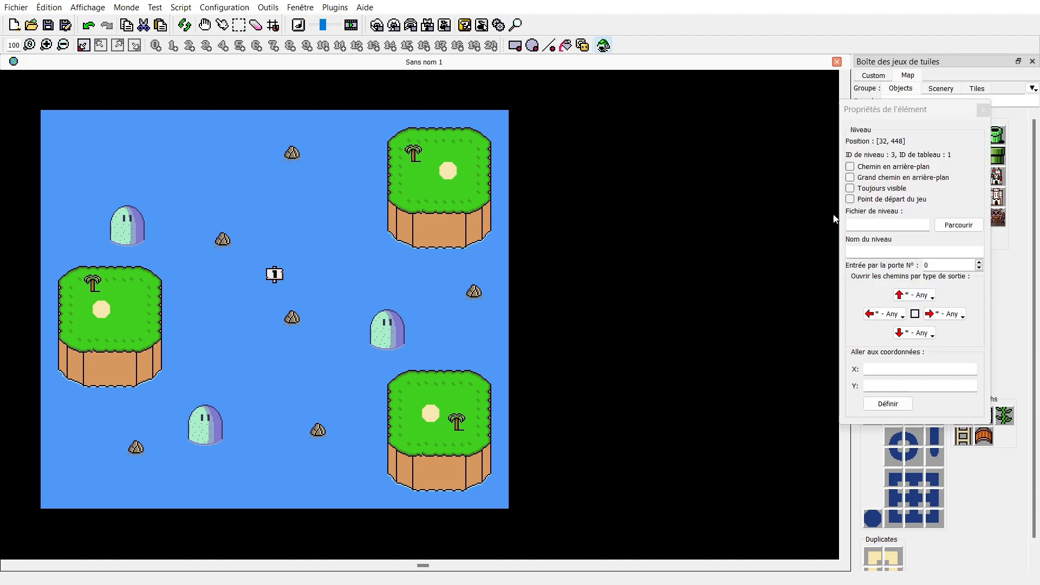
click(461, 153)
click(983, 111)
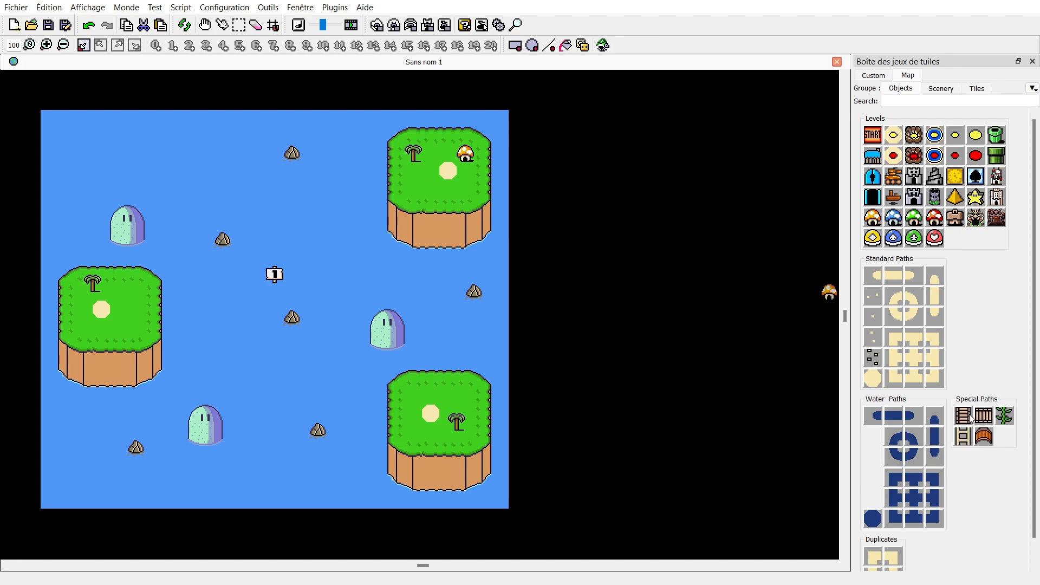
Build a vertical wooden ladder bridge from the upper-right island's grass edge across the water to the lower-right island.
drag(960, 417, 447, 233)
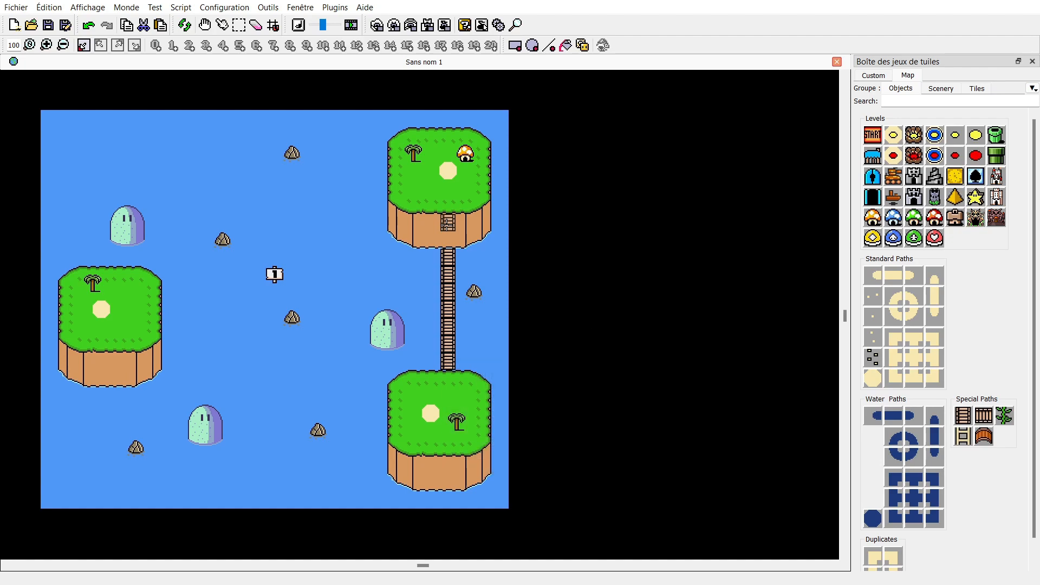
click(449, 225)
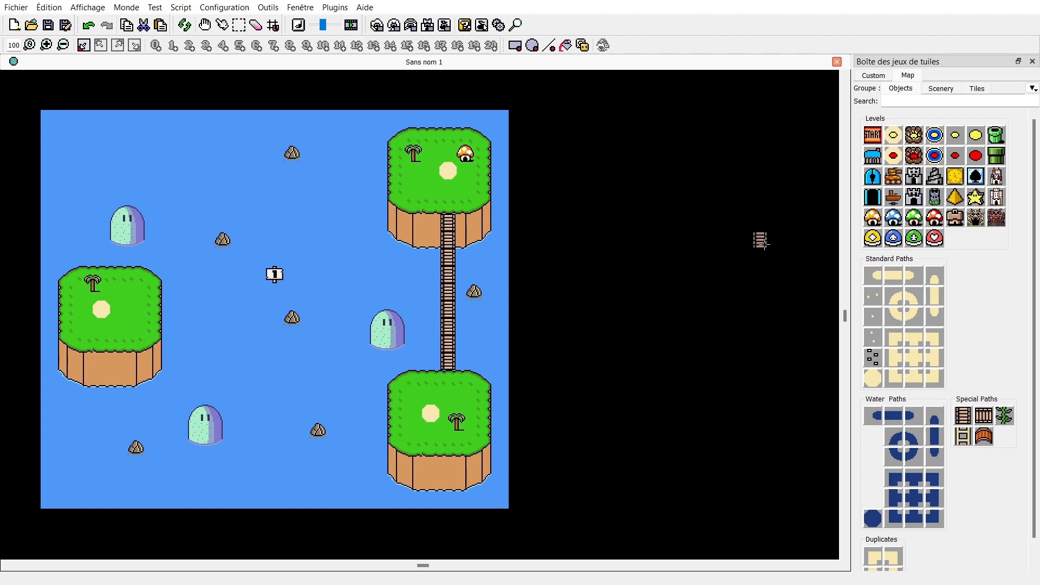
Place a green warp pipe level on the lower-right island and another on the left island.
click(996, 136)
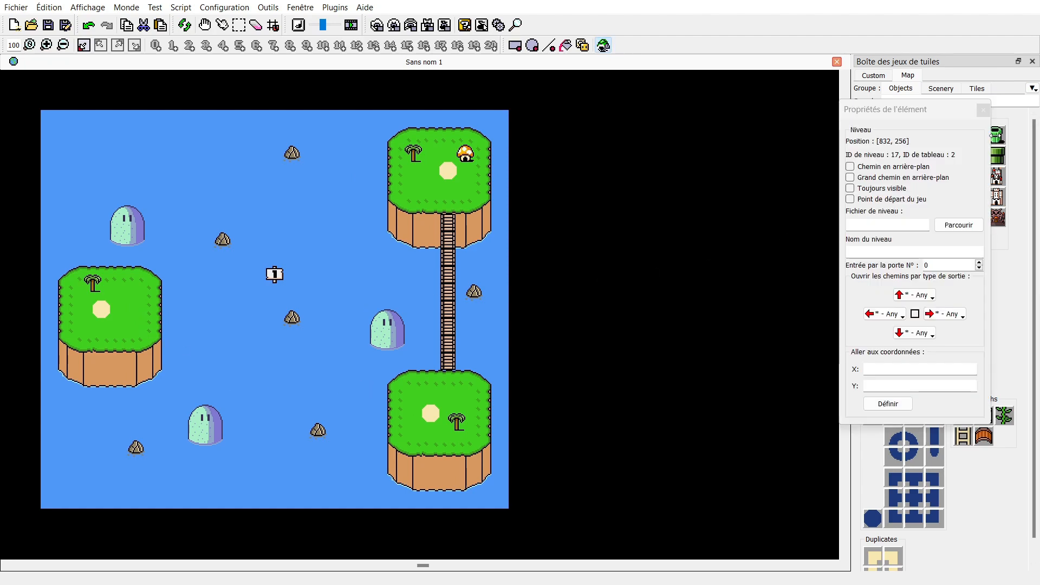
click(464, 394)
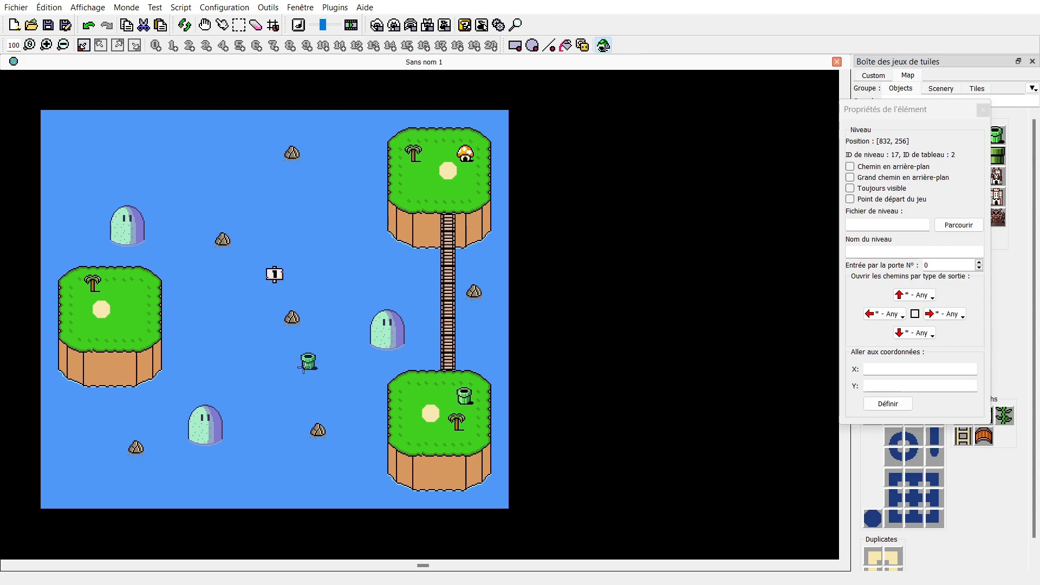
click(135, 291)
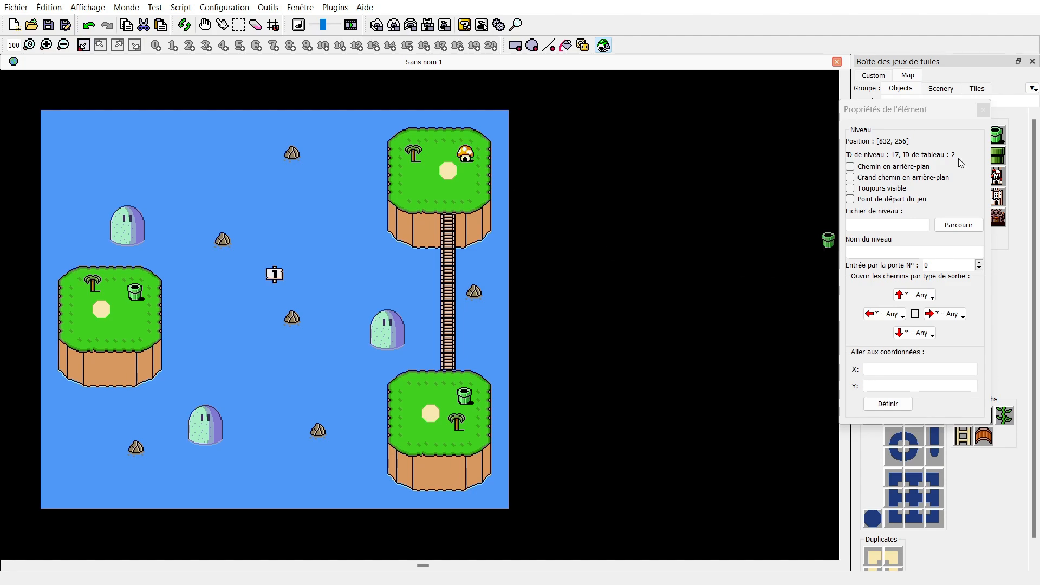
click(983, 111)
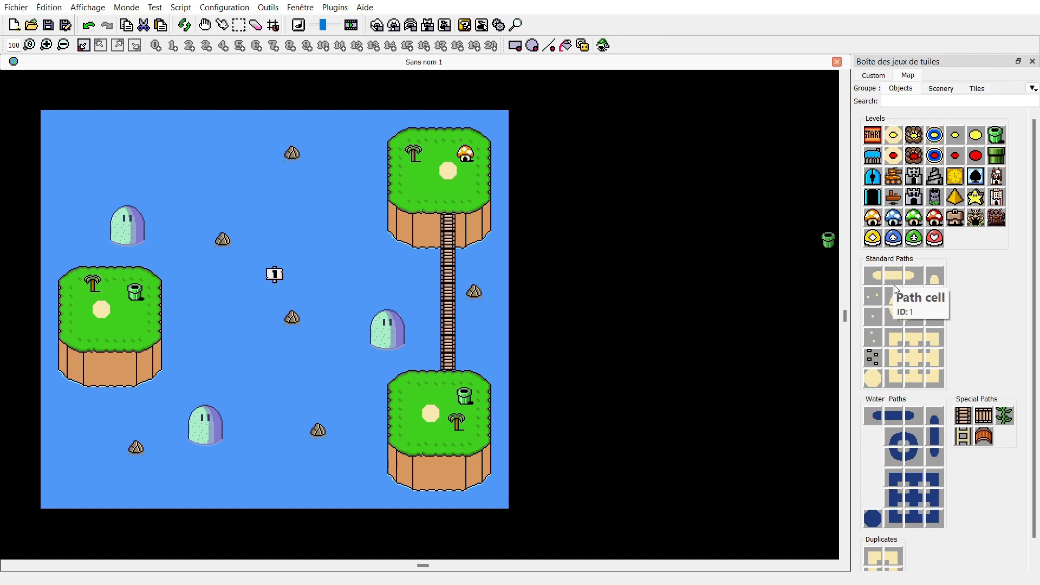
Add a vertical path piece above the lower-right island's round path tile and a horizontal piece to its right.
click(928, 301)
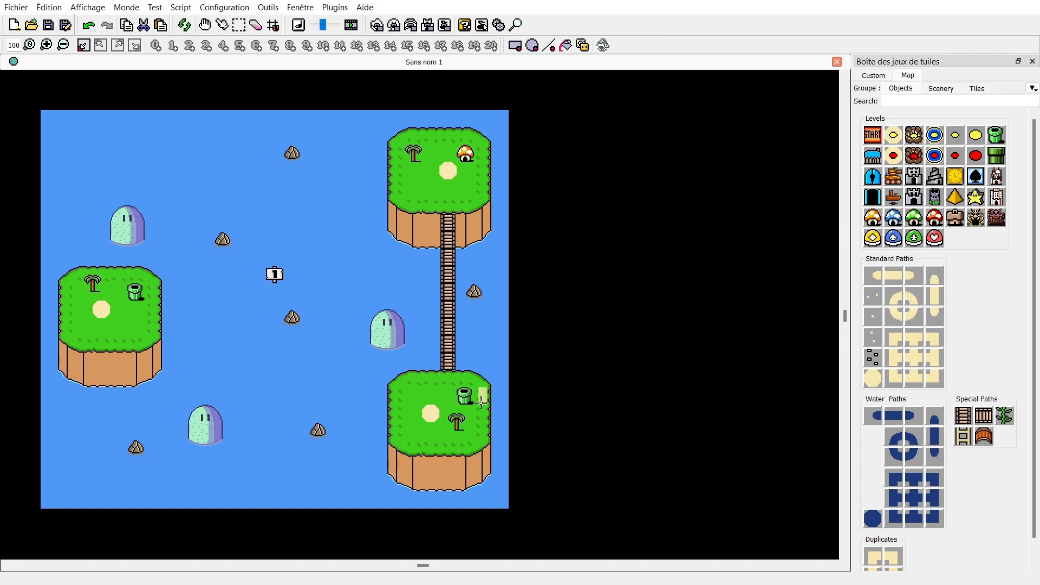
click(438, 402)
click(934, 345)
scroll(908, 399, down, 1)
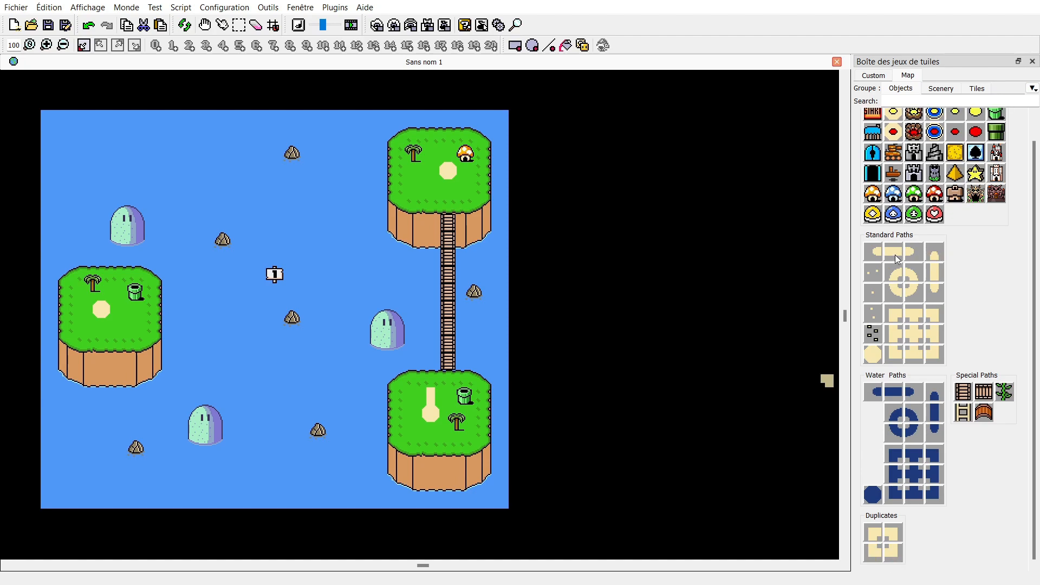
click(893, 252)
click(448, 410)
Move the lower-right island's palm tree below the round path tile and its pipe to the right edge, level with the path.
right_click(118, 84)
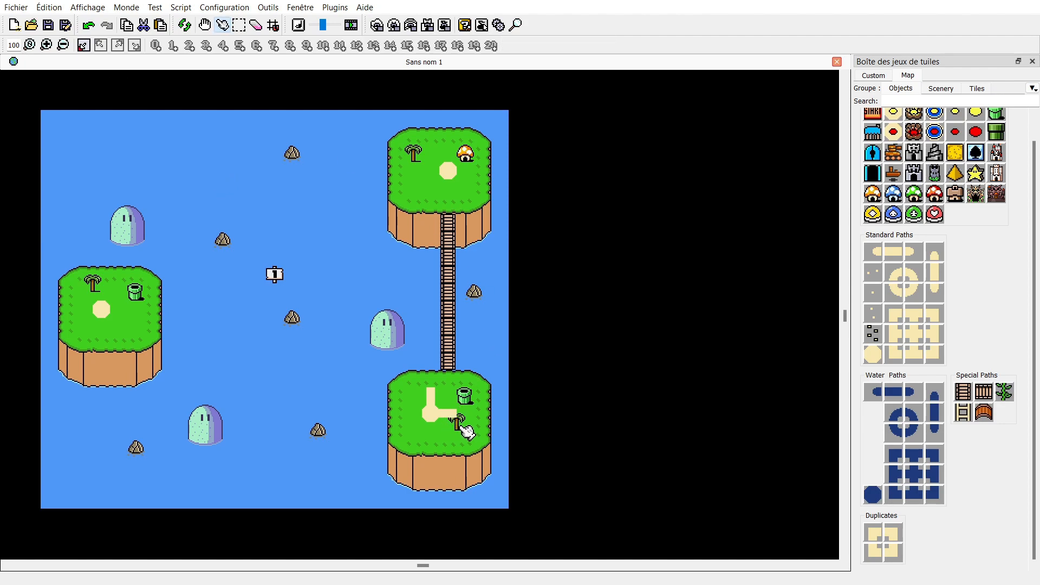
drag(462, 428, 427, 435)
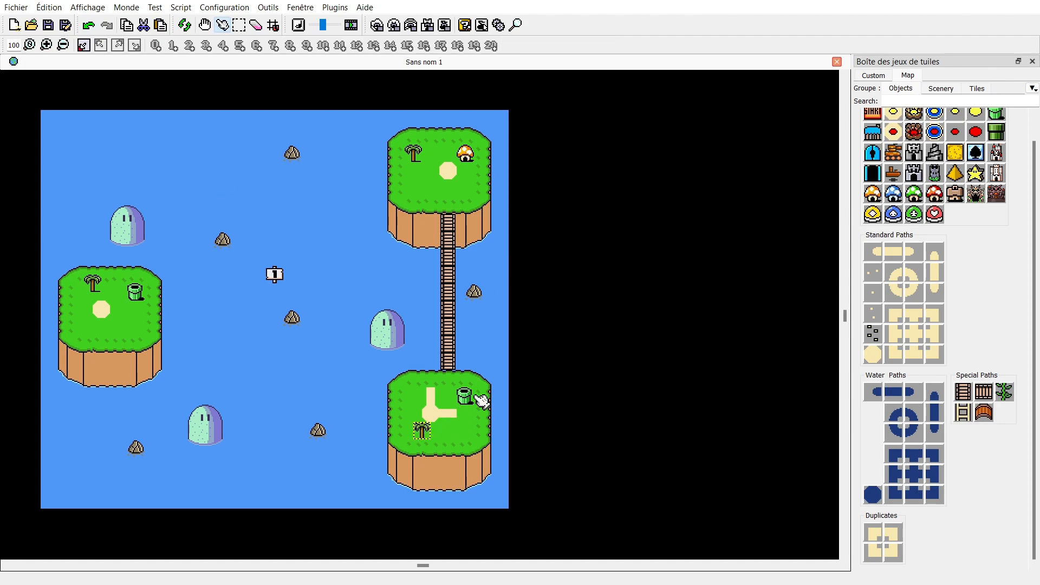
drag(469, 399, 482, 416)
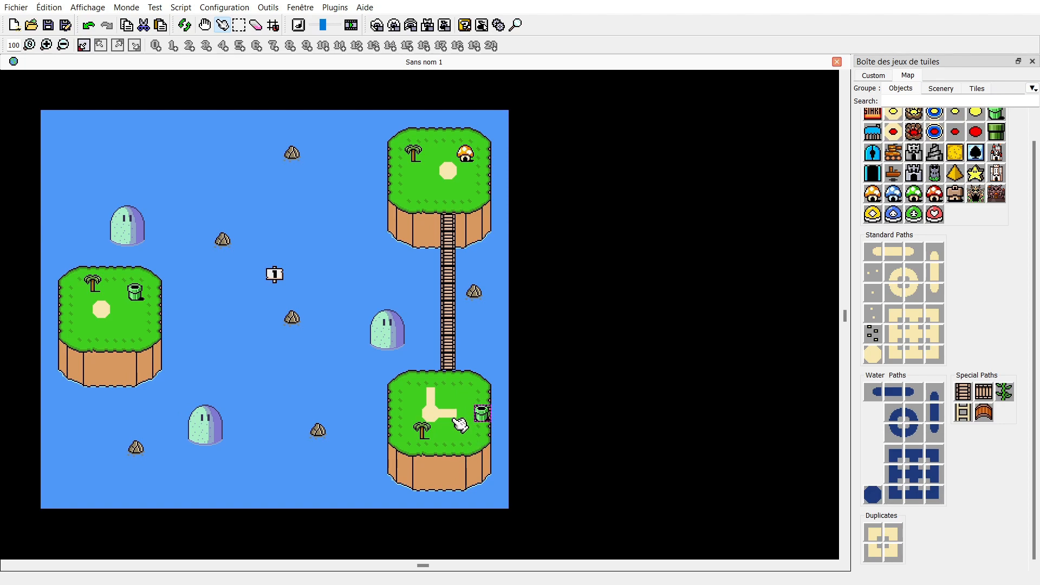
Extend the lower-right island's horizontal path to the warp pipe and join its vertical path to the ladder bridge with two corner pieces.
click(893, 252)
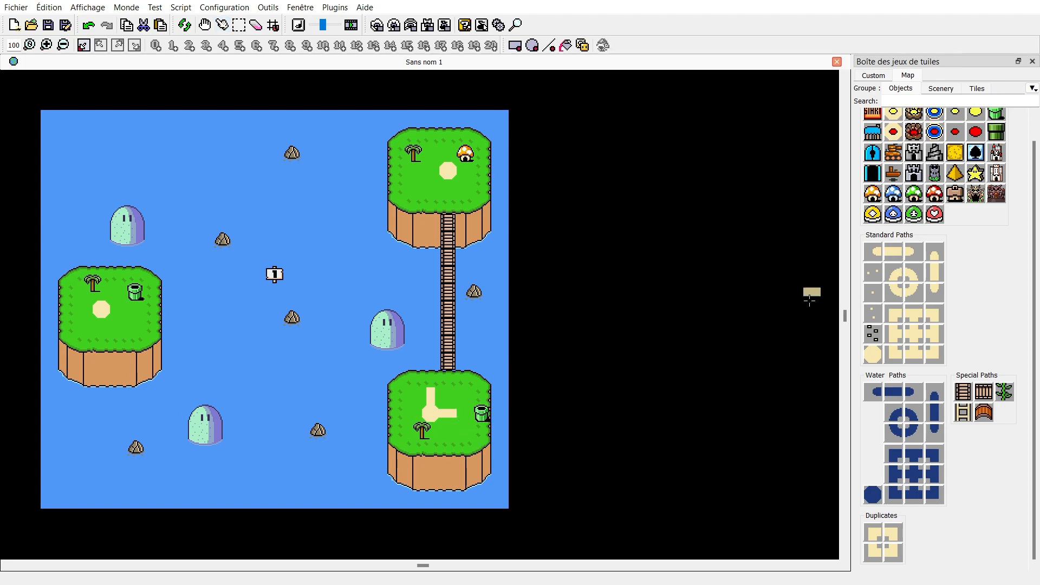
click(464, 412)
click(897, 318)
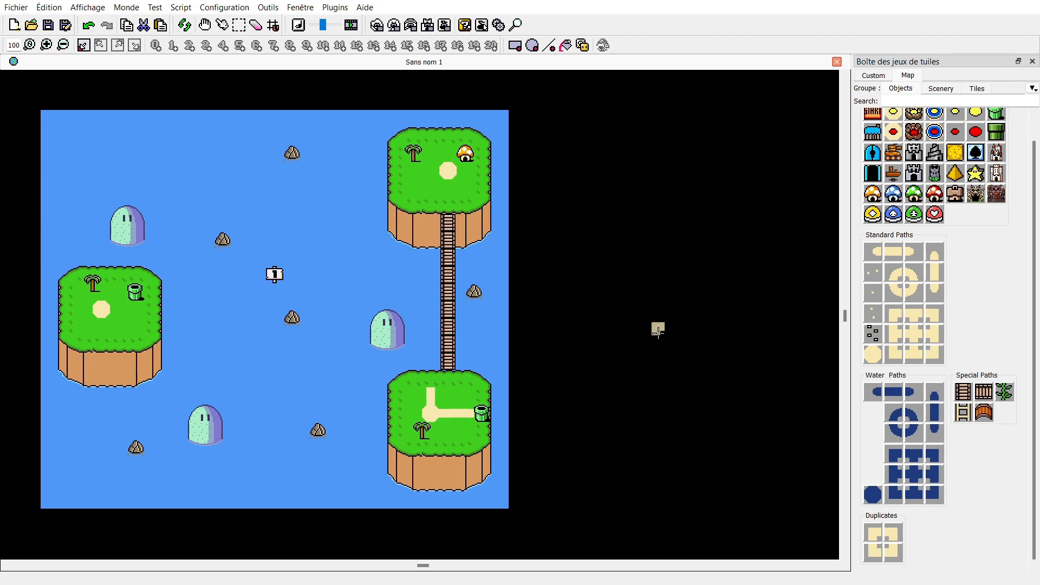
click(431, 377)
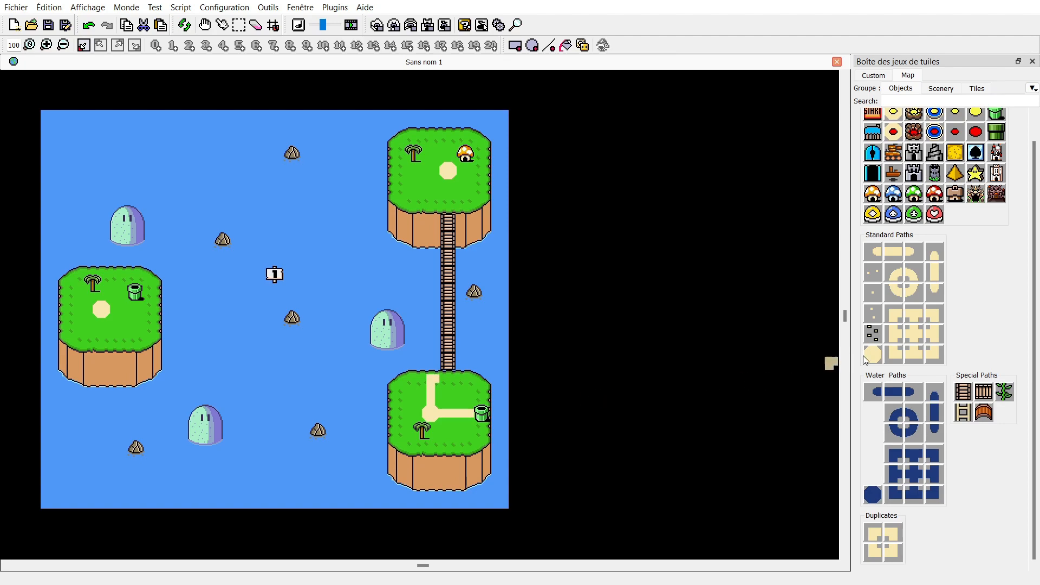
click(932, 354)
click(449, 378)
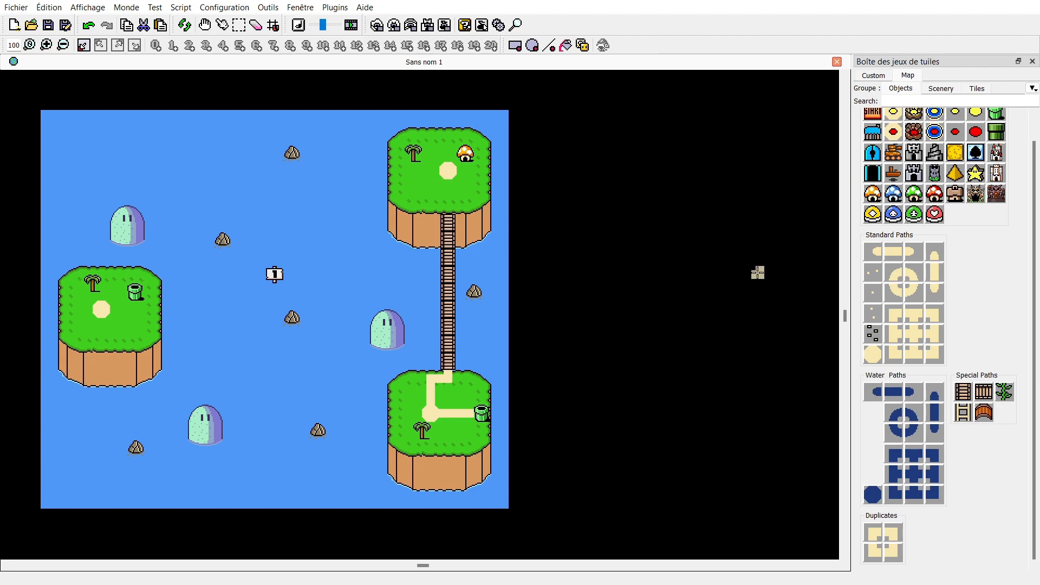
Lay a vertical path on the upper-right island from the round path tile down to the ladder bridge.
click(935, 276)
click(452, 188)
click(449, 206)
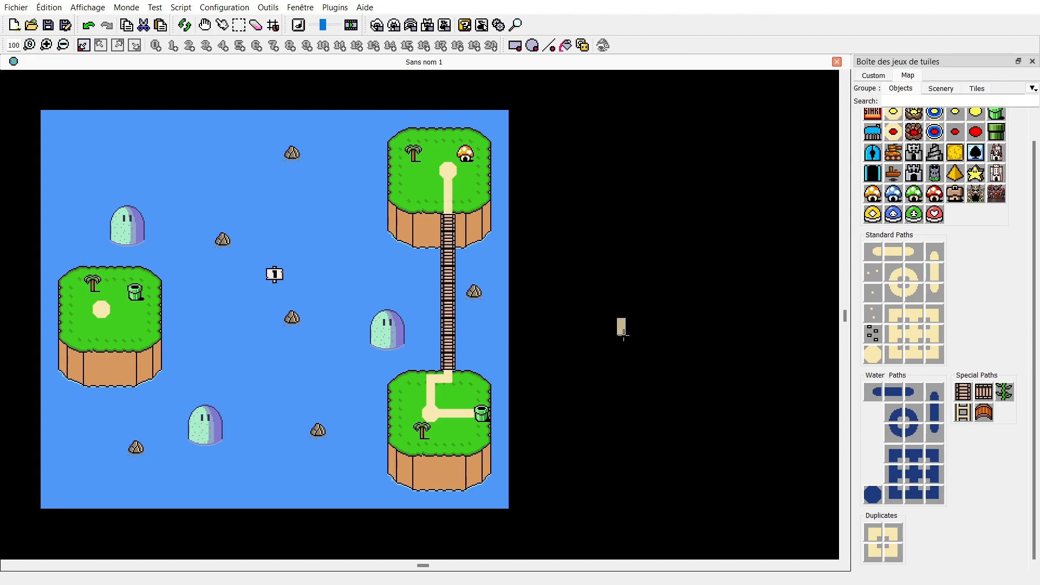
drag(623, 335, 639, 377)
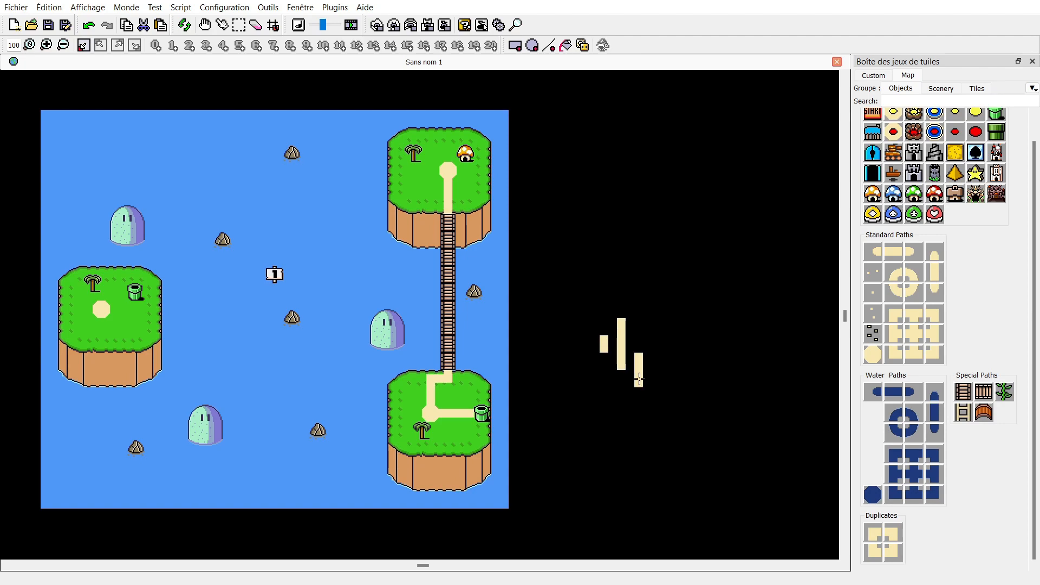
click(256, 25)
drag(607, 326, 616, 352)
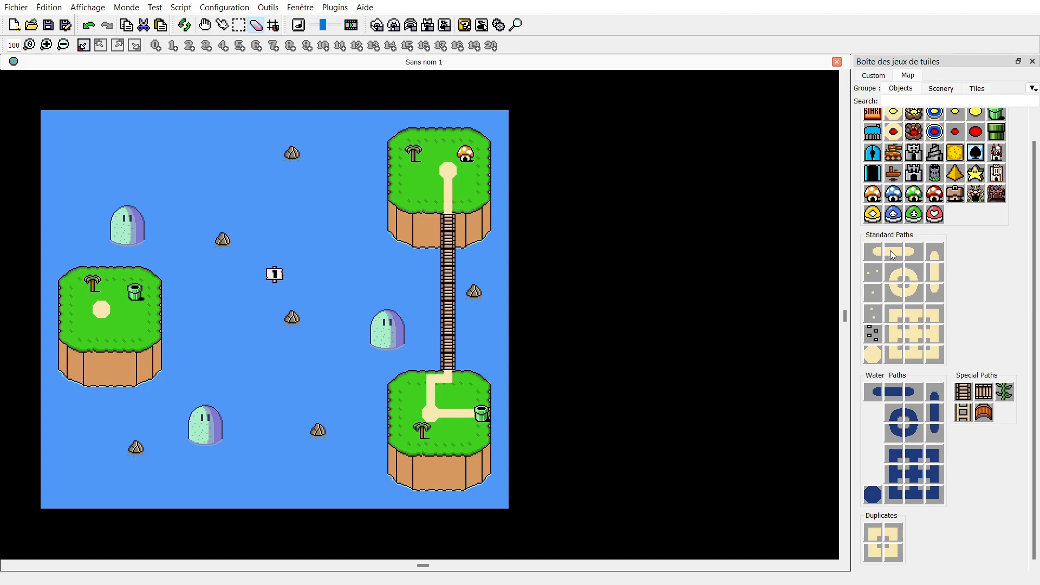
Connect the left island's round path tile to its warp pipe with a horizontal path piece and a corner piece.
click(892, 255)
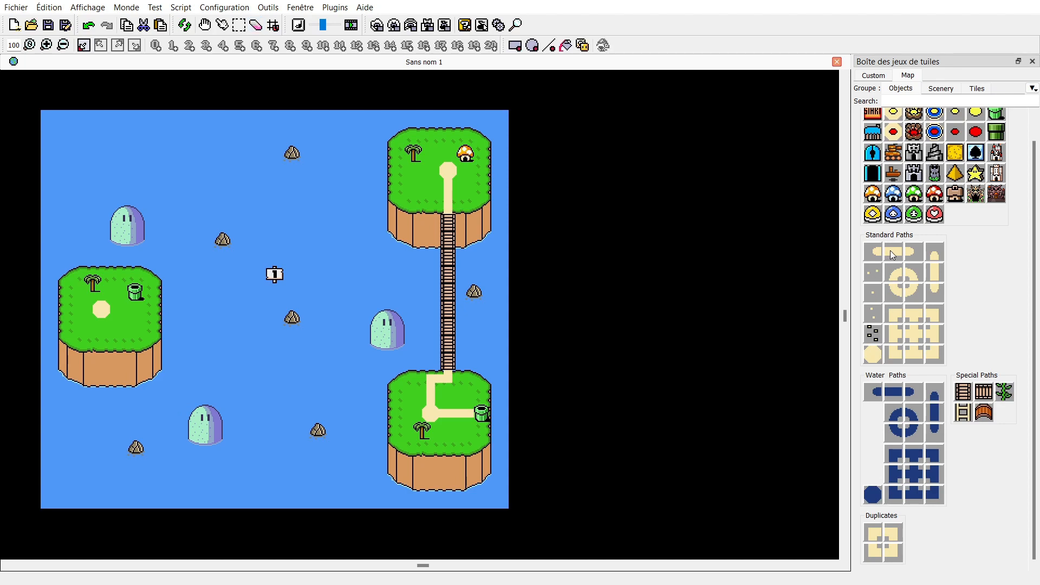
click(119, 312)
click(138, 314)
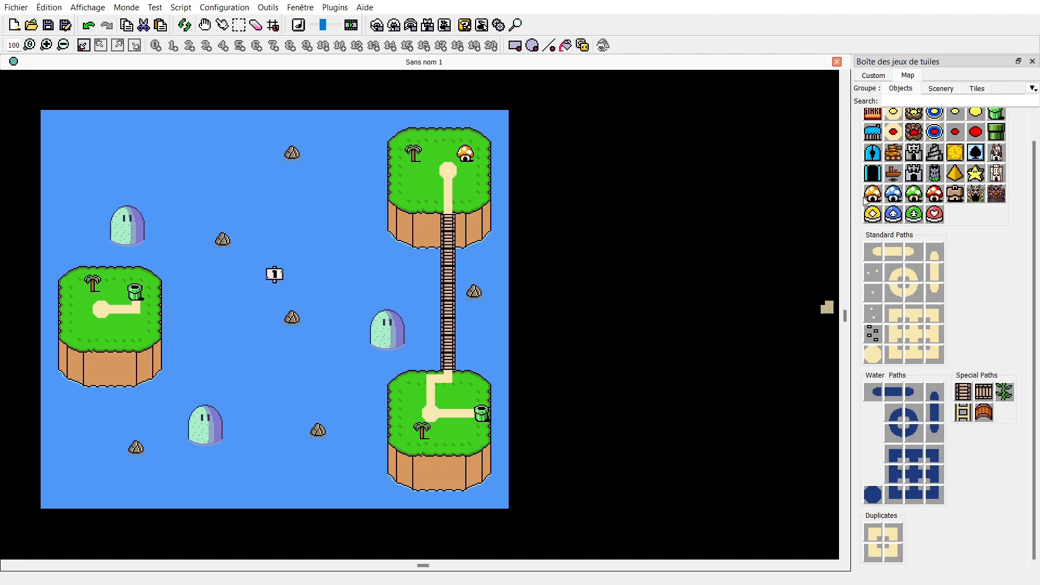
Place a blue house level on the left island below the path and dismiss its element properties.
click(875, 130)
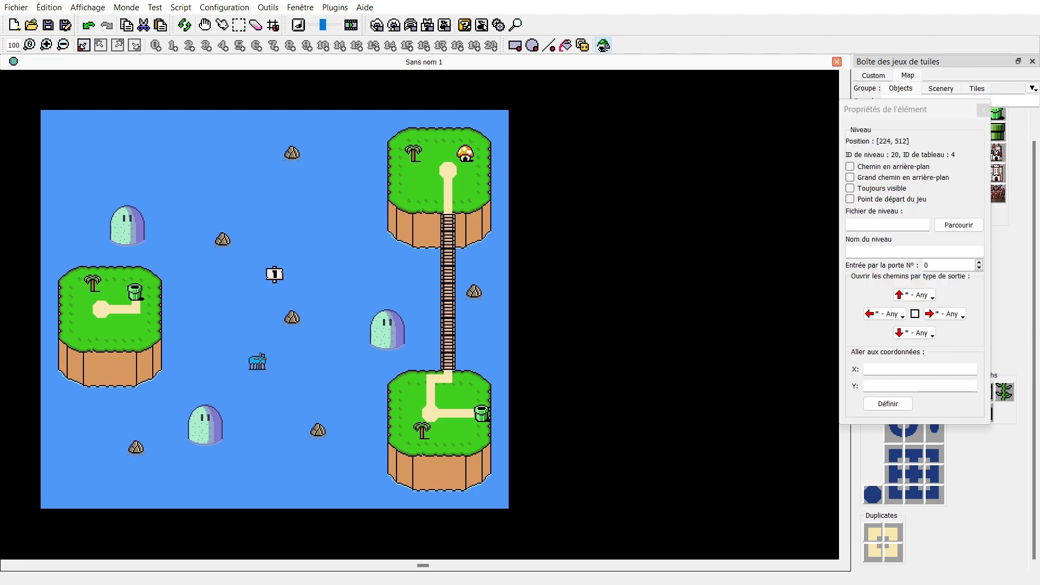
click(119, 325)
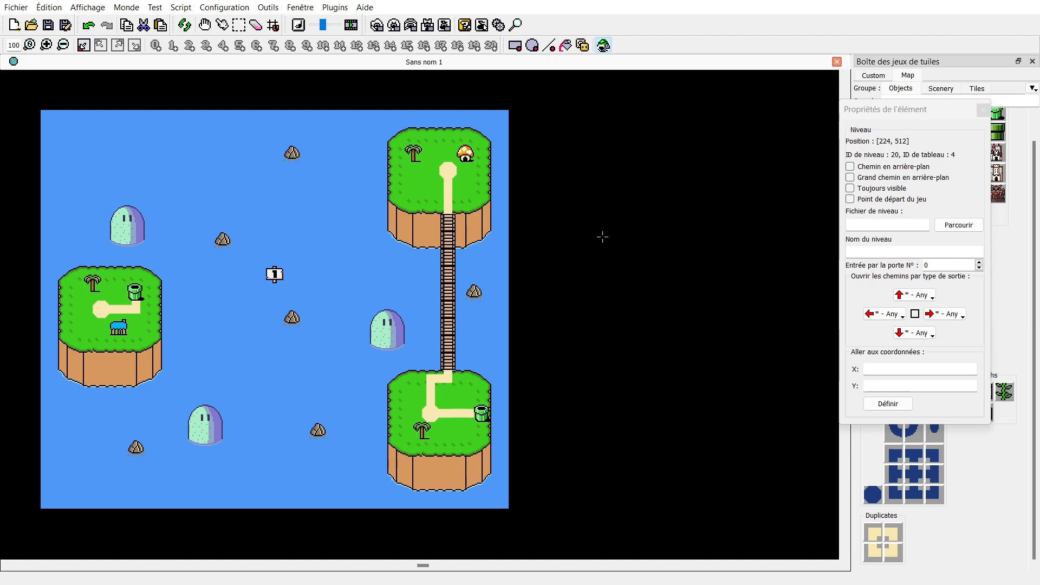
click(982, 108)
Look over the available level objects and show the custom tilesets.
scroll(985, 227, up, 1)
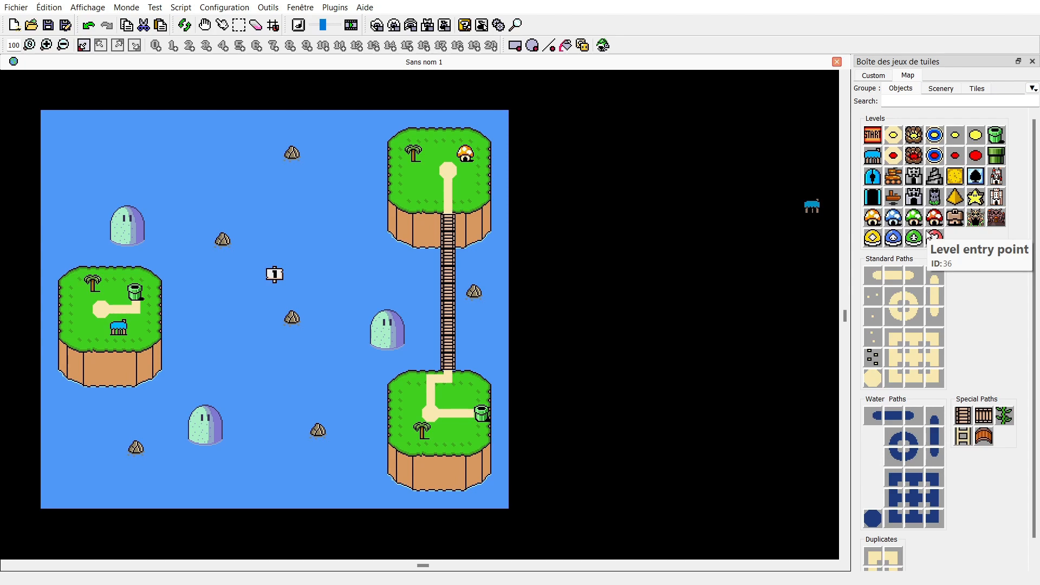
click(882, 75)
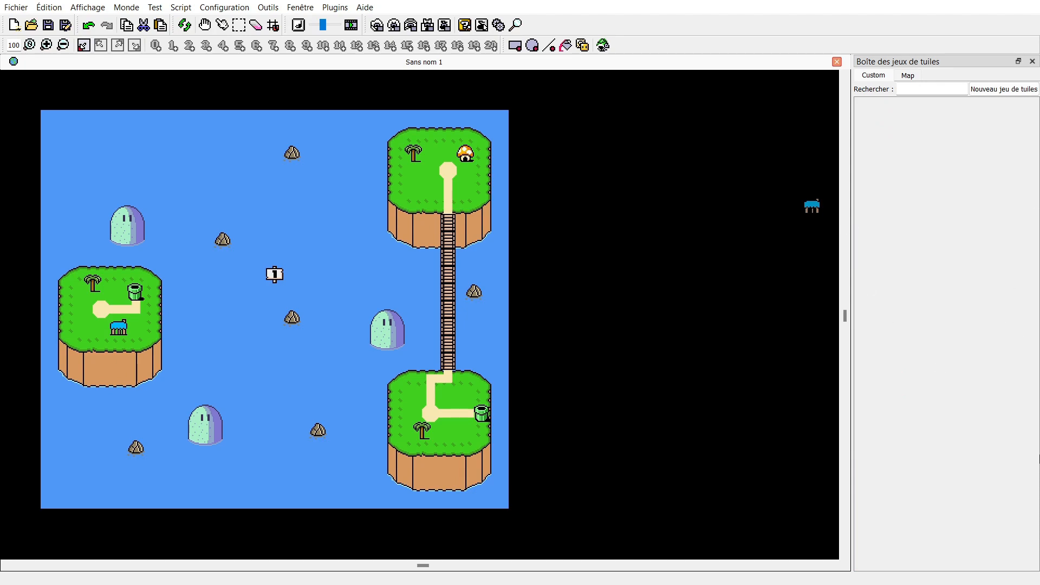